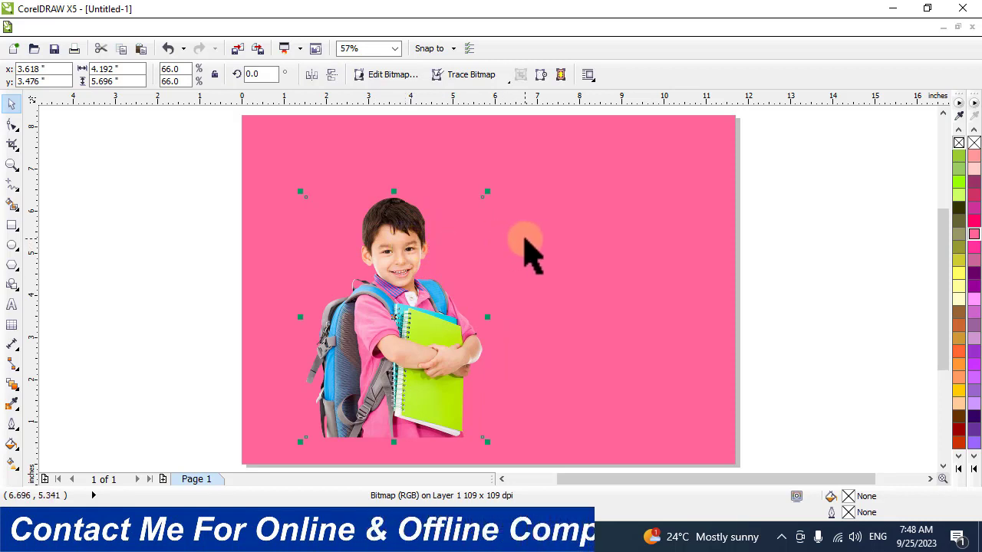
- Move the boy's picture to the page's bottom edge and enlarge it proportionally to about 5.12 by 6.96 inches
left_click(549, 238, "shift")
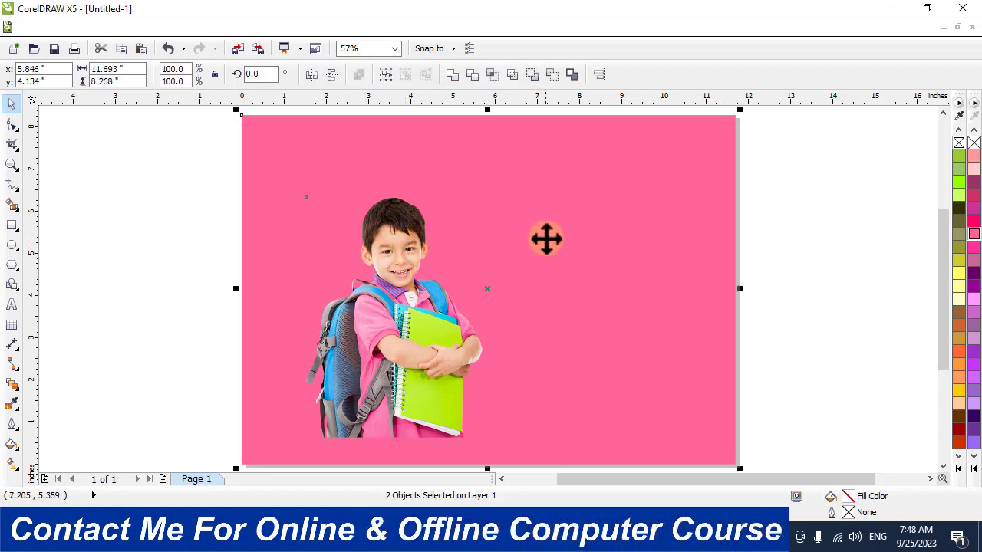
key("Escape")
left_click_drag(421, 327, 381, 322)
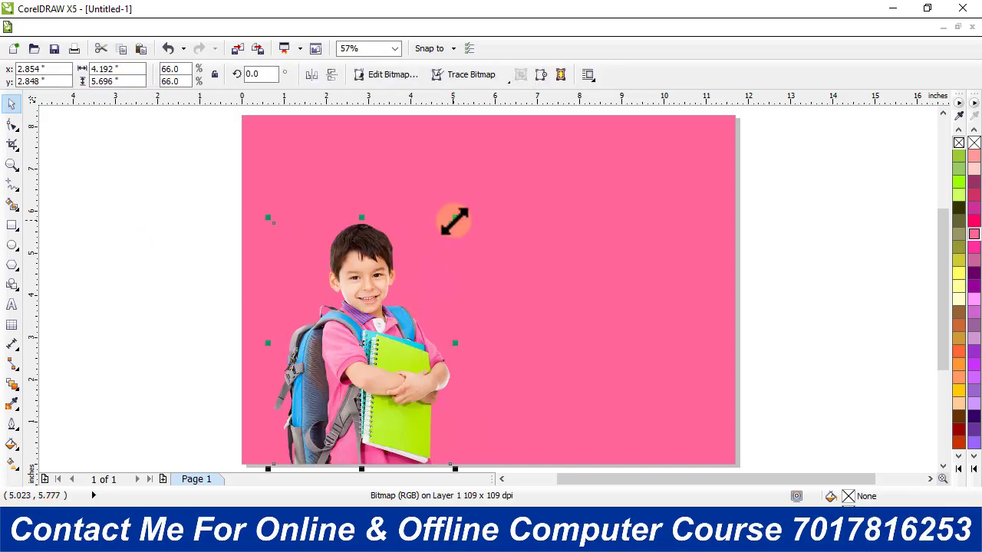
left_click_drag(454, 220, 494, 165)
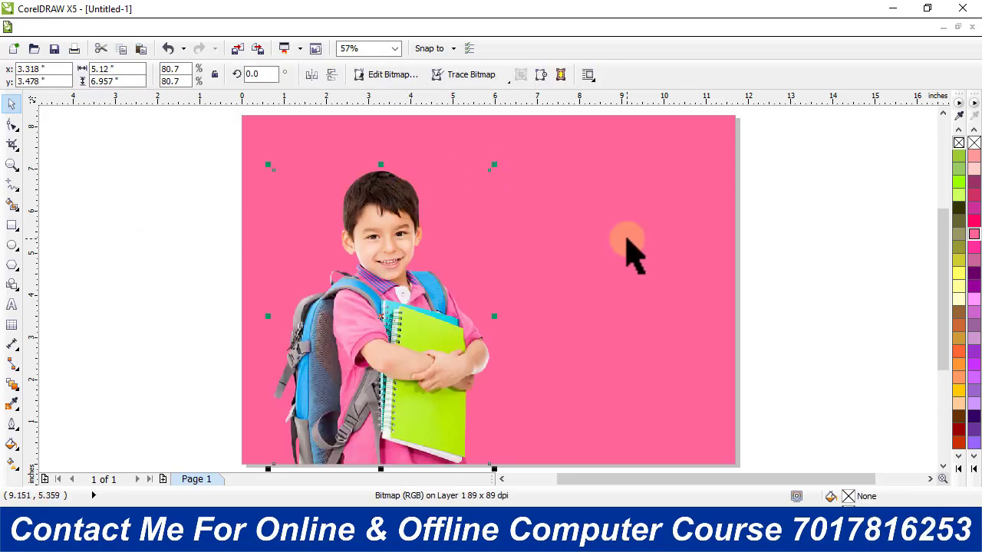
- Try background rectangle fills #CCCC33, #990099, #660066 and #99FF00 behind the boy, ending with yellow #FFCC00
left_click(692, 225)
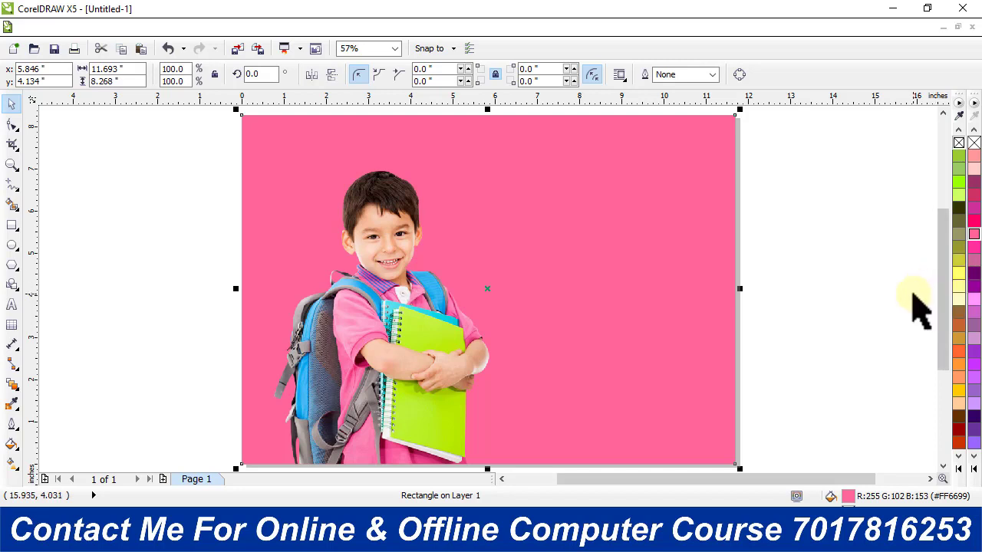
left_click(958, 260)
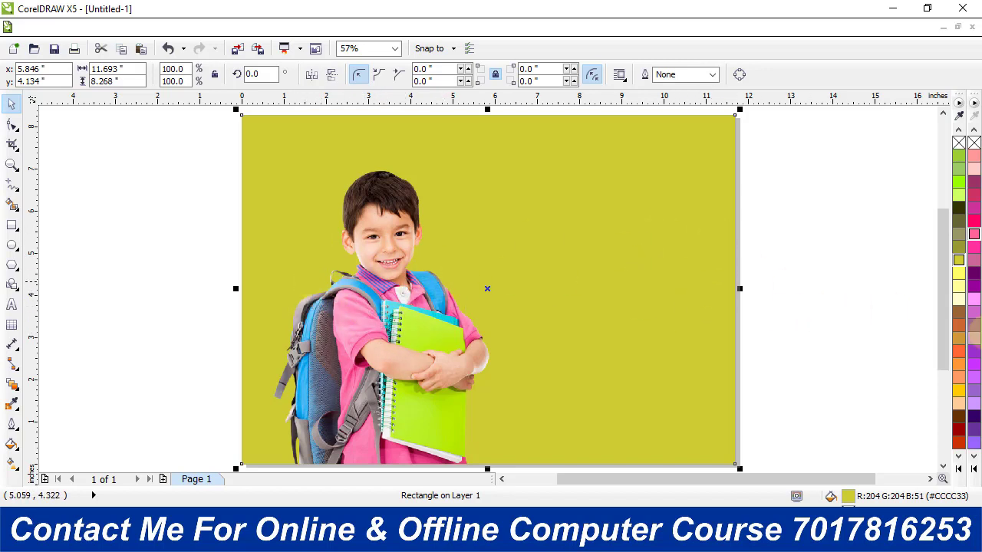
left_click(977, 299)
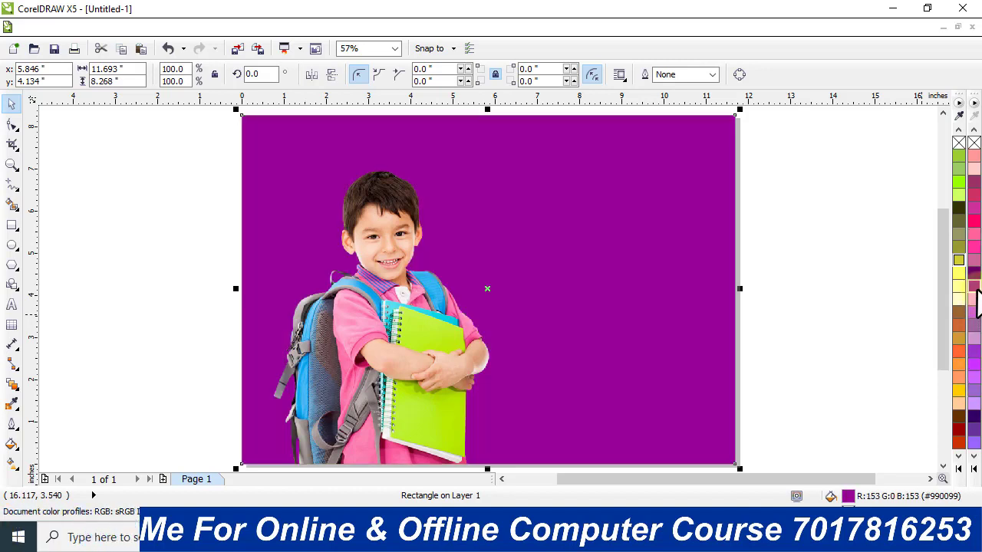
left_click(974, 280)
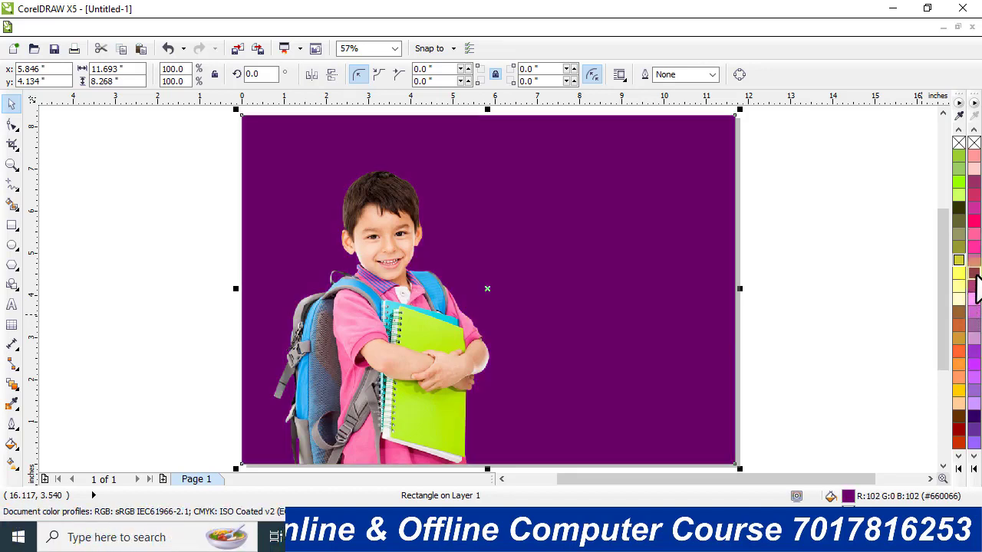
left_click(958, 184)
left_click(959, 187)
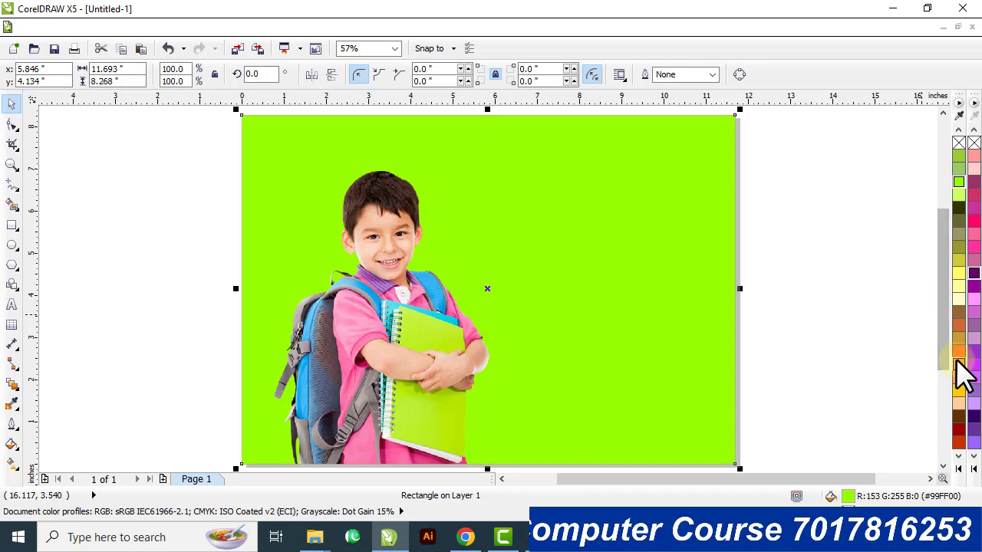
left_click(959, 376)
left_click(958, 390)
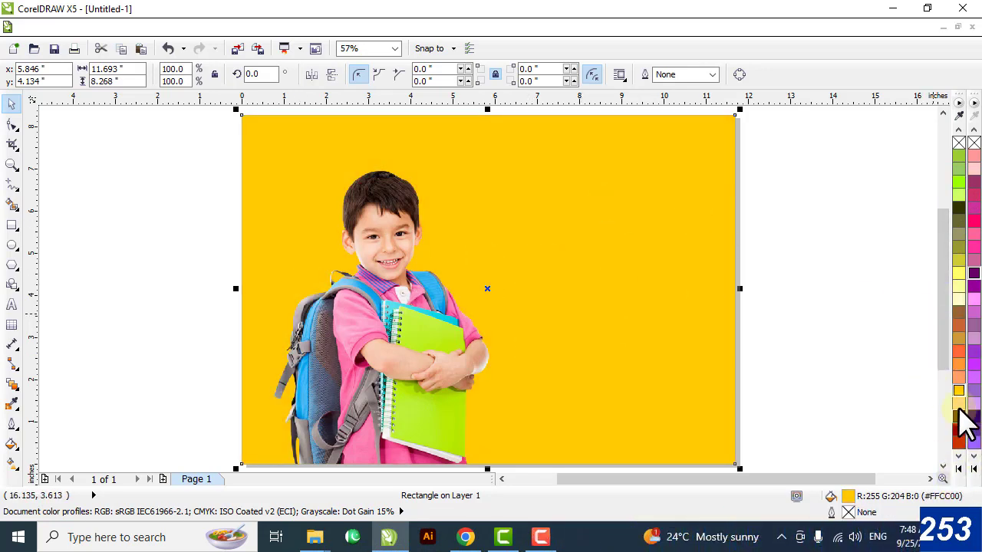
- Delete the boy's picture from the page, keeping the background rectangle
left_click(773, 251)
left_click(405, 312)
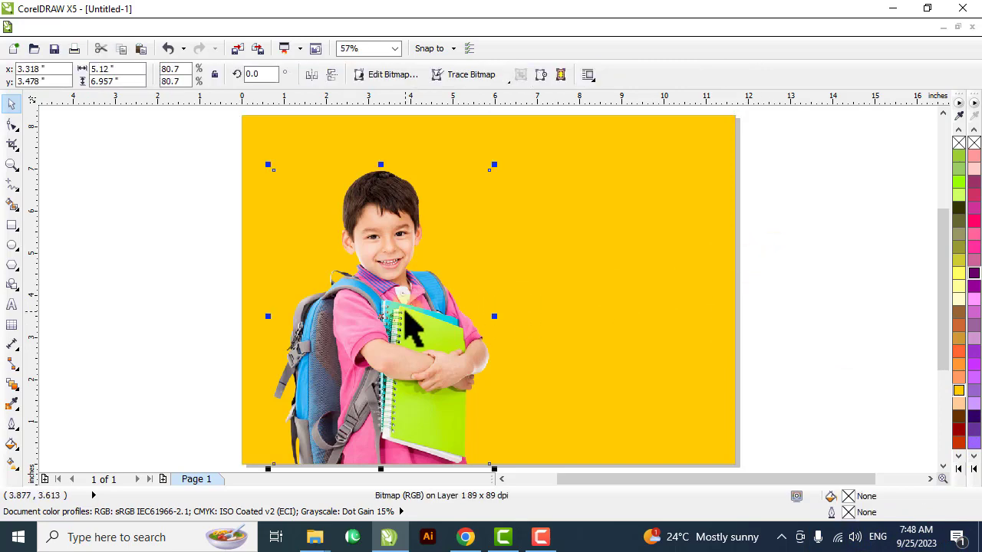
key("Delete")
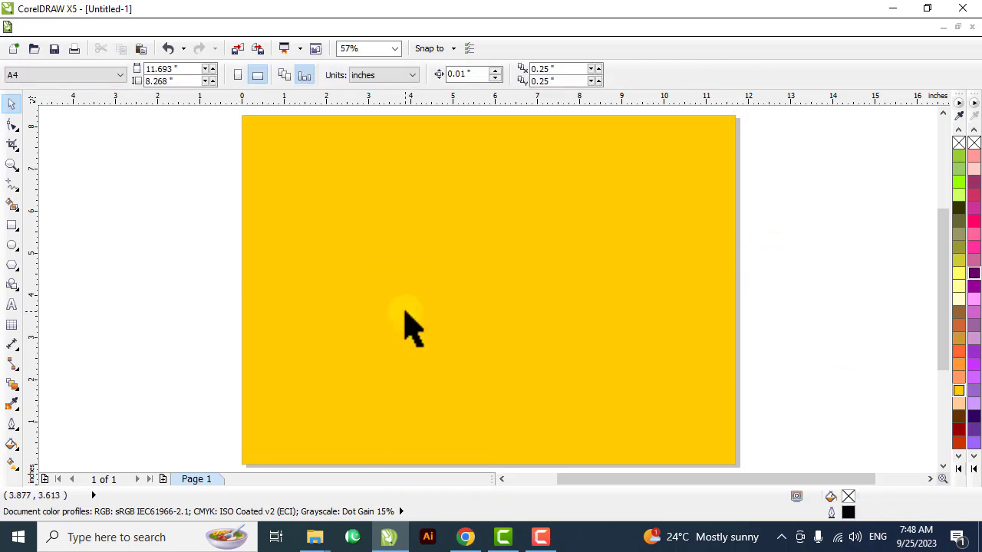
- Bring the 8f7c5e0867 picture from New folder (2) onto the page and shrink it to about 6.27 by 4.18 inches over the background
left_click(314, 537)
left_click(386, 491)
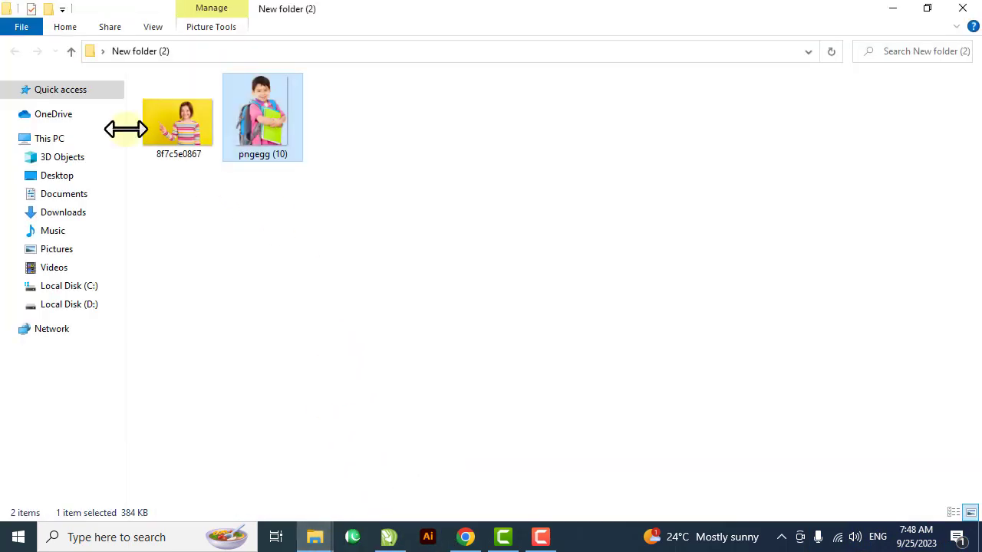
left_click(184, 126)
left_click_drag(184, 127, 410, 322)
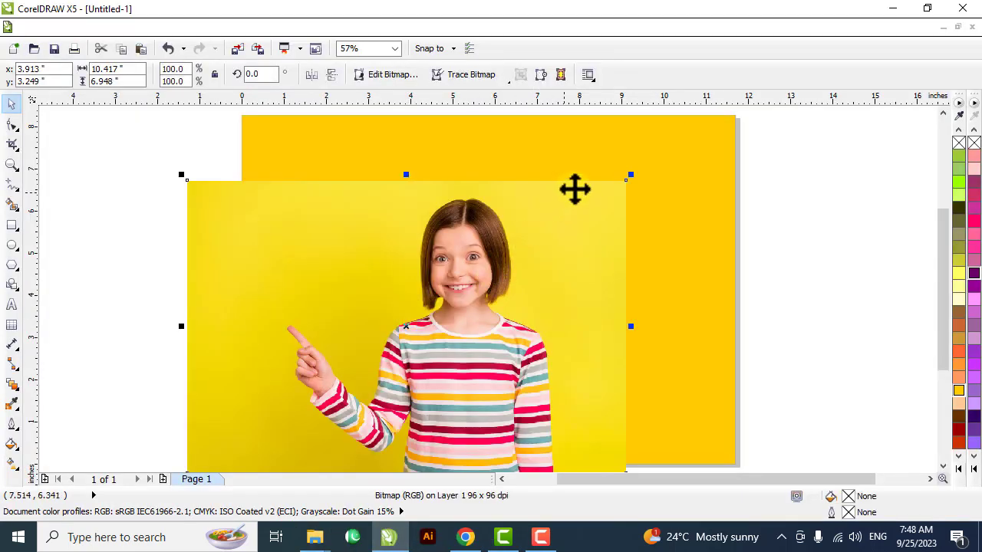
left_click_drag(630, 174, 540, 239)
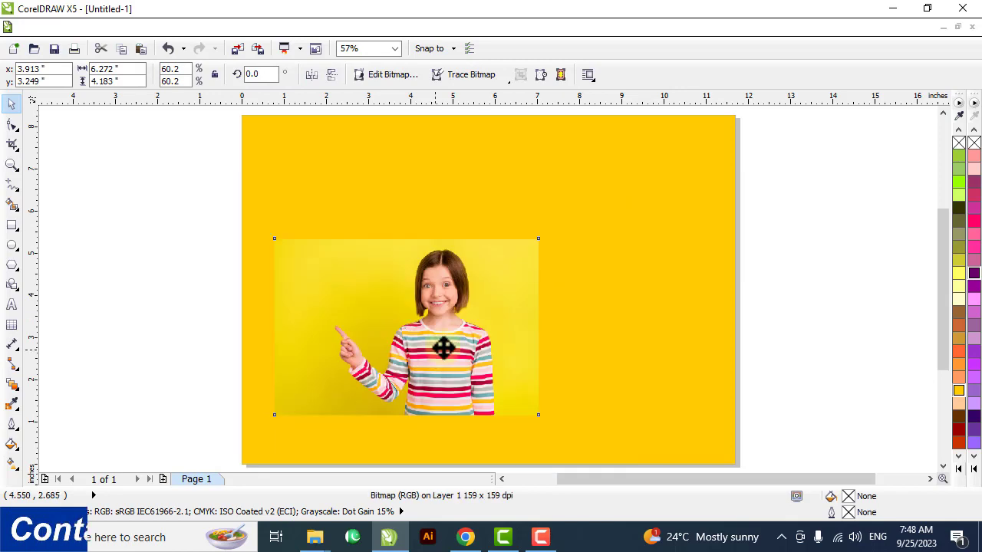
left_click_drag(379, 344, 402, 338)
- Fill the background rectangle with bright pink and enlarge the girl's picture to about 7.93 by 5.6 inches
left_click(649, 270)
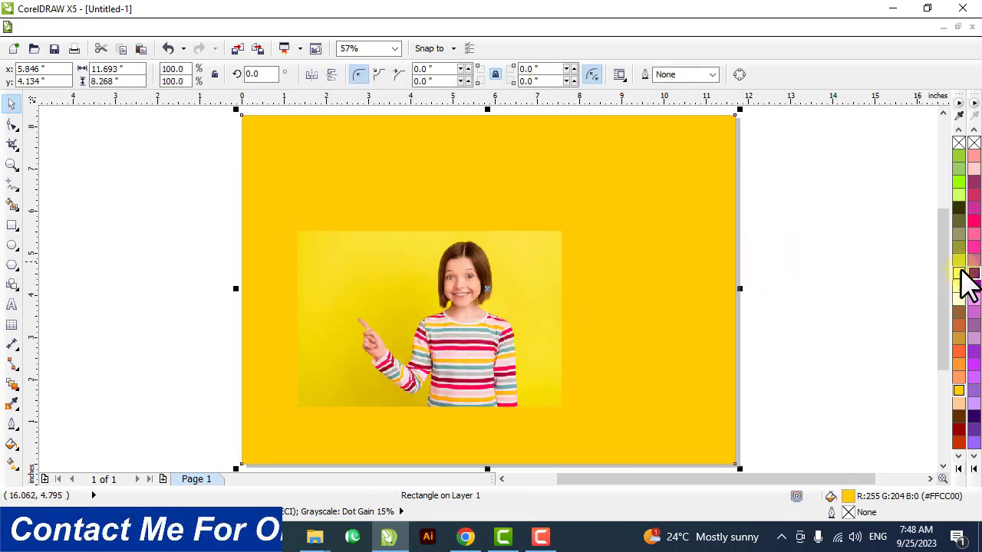
left_click(972, 247)
left_click(792, 225)
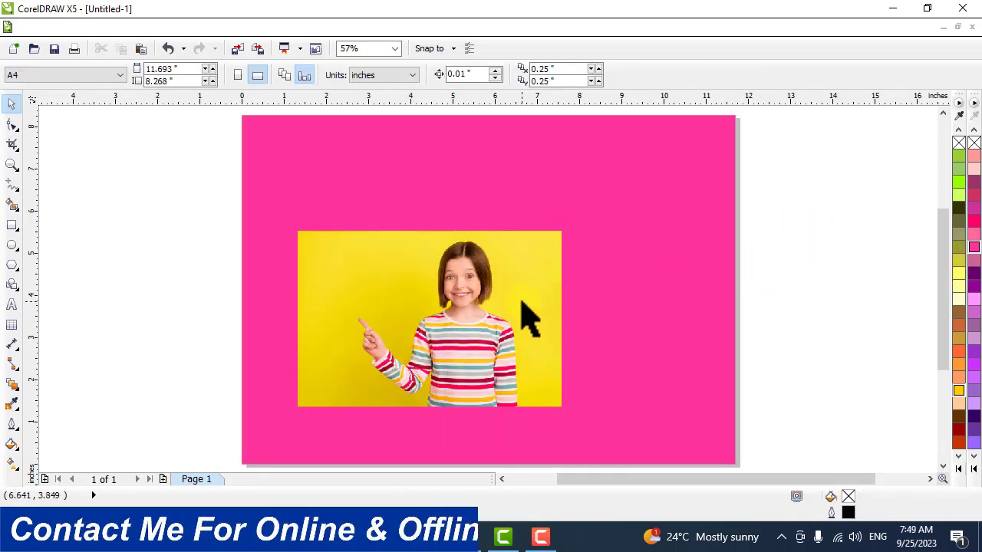
left_click(520, 301)
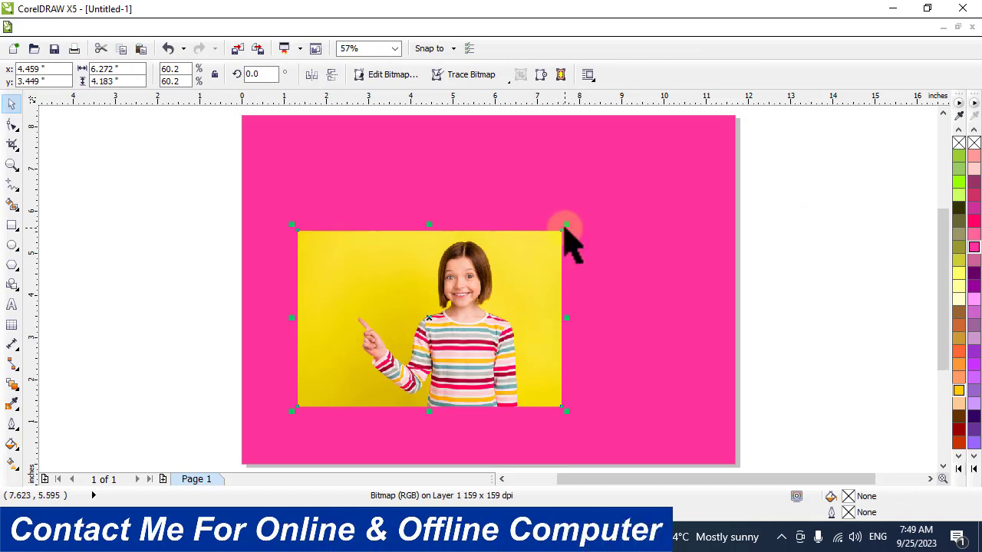
left_click_drag(565, 227, 602, 195)
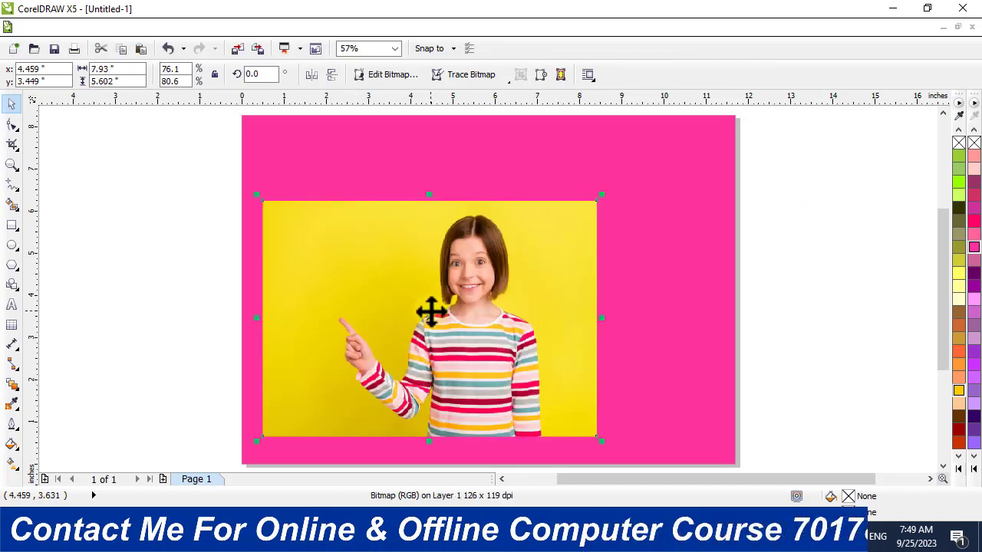
- Try fills such as #CCCC33 and #99FF00 on the rectangle behind the girl's picture, ending with dark olive #333300
left_click(658, 256)
left_click(958, 264)
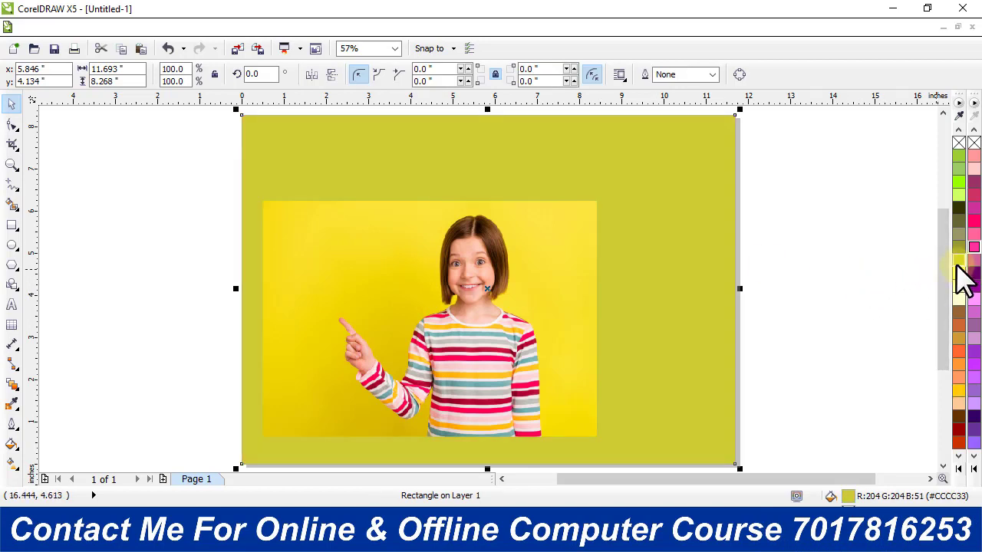
left_click(958, 182)
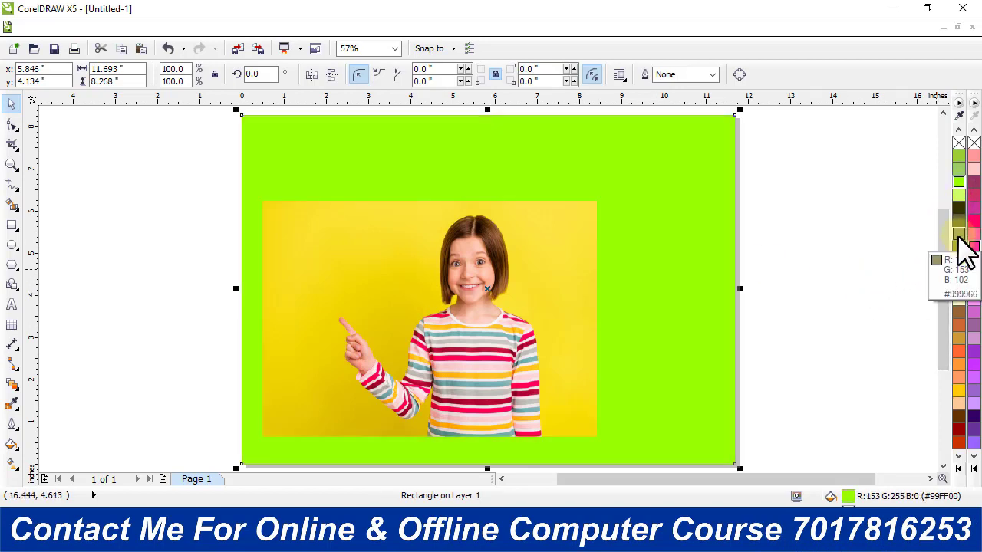
left_click(960, 224)
left_click(959, 211)
left_click(960, 207)
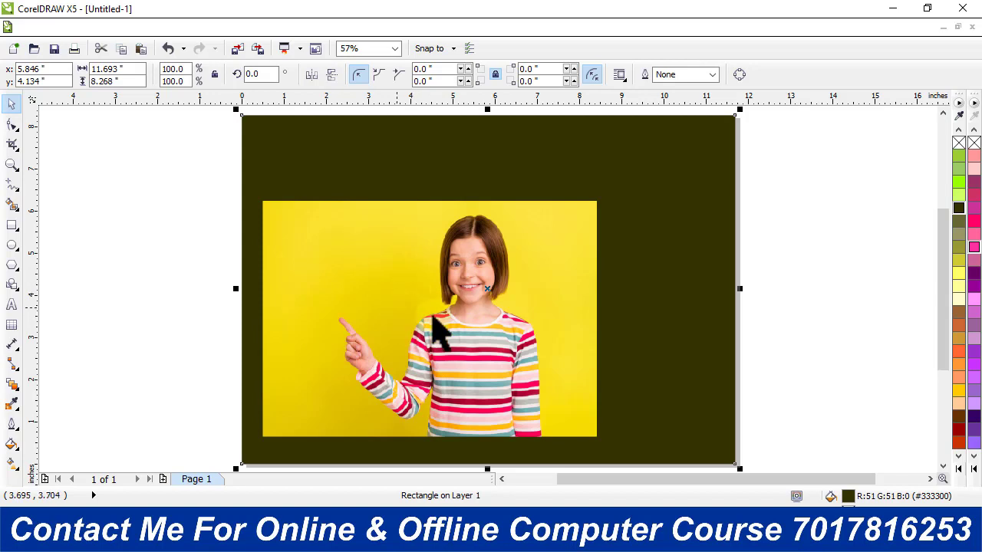
- Delete the girl's picture so only the dark olive background rectangle remains on the page
left_click(179, 263)
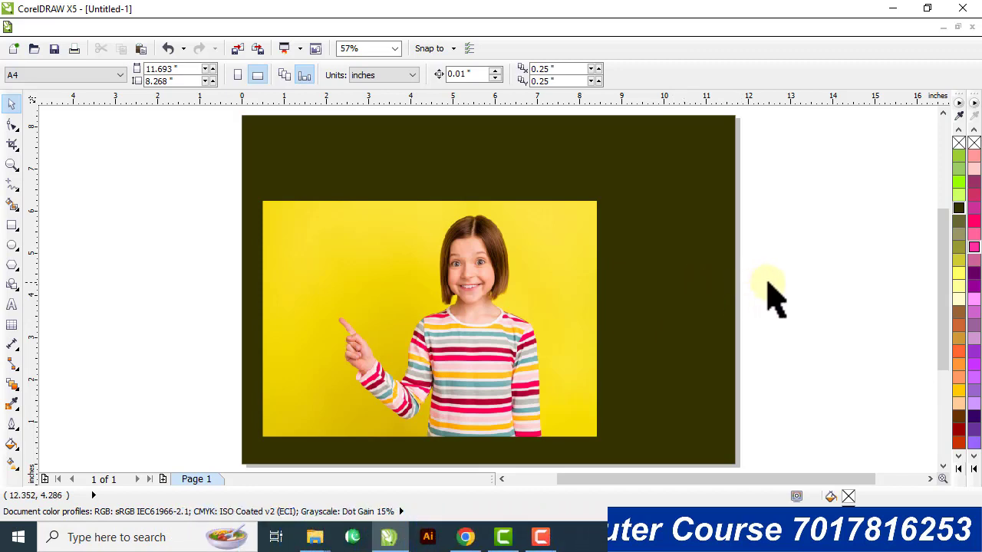
left_click(581, 315)
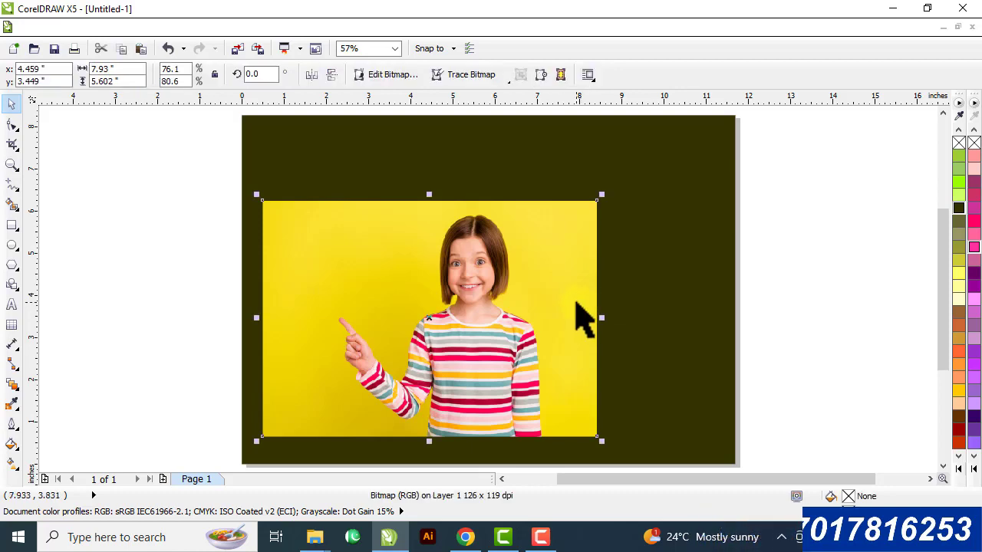
key("Delete")
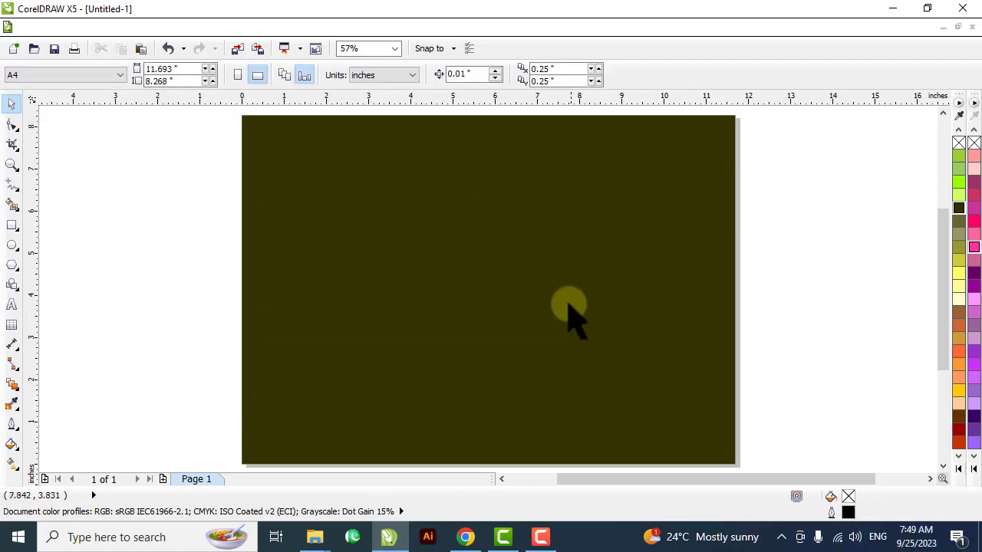
- Switch to Chrome and open the pngegg.com website in a new tab
left_click(464, 539)
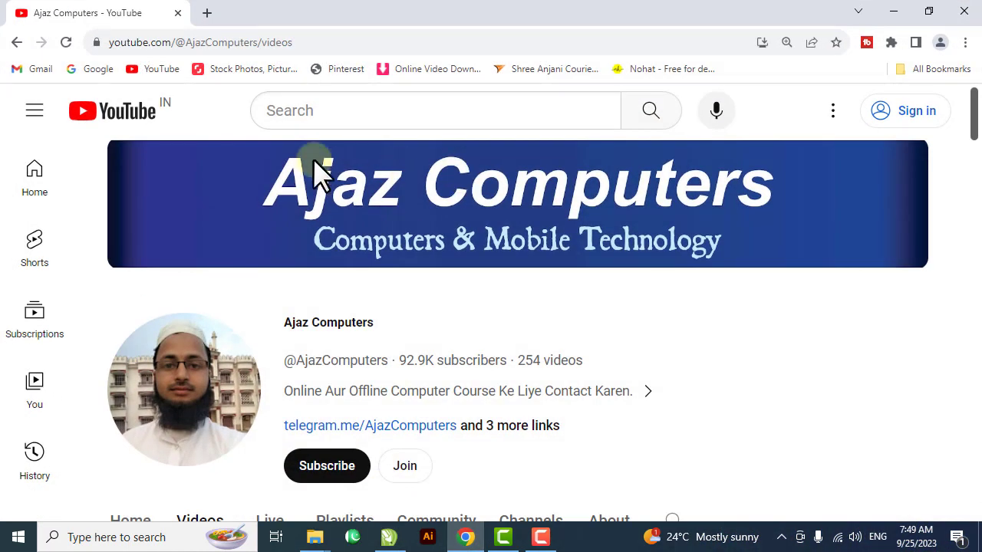
left_click(207, 14)
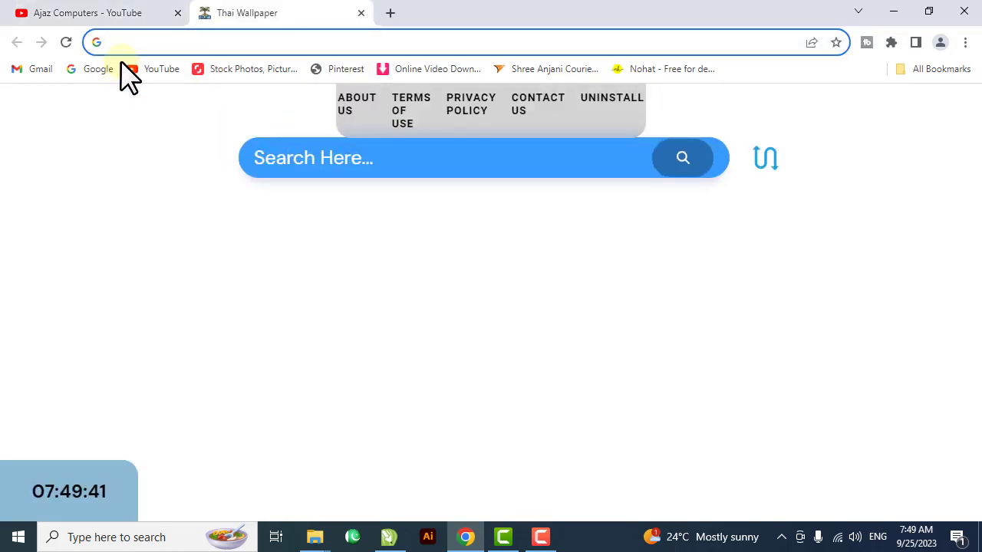
type("png")
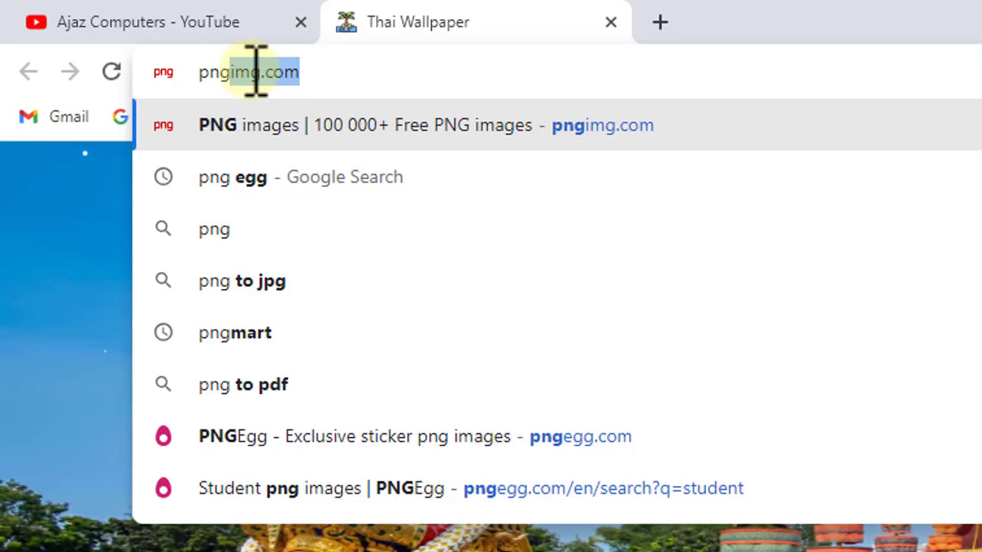
type("e")
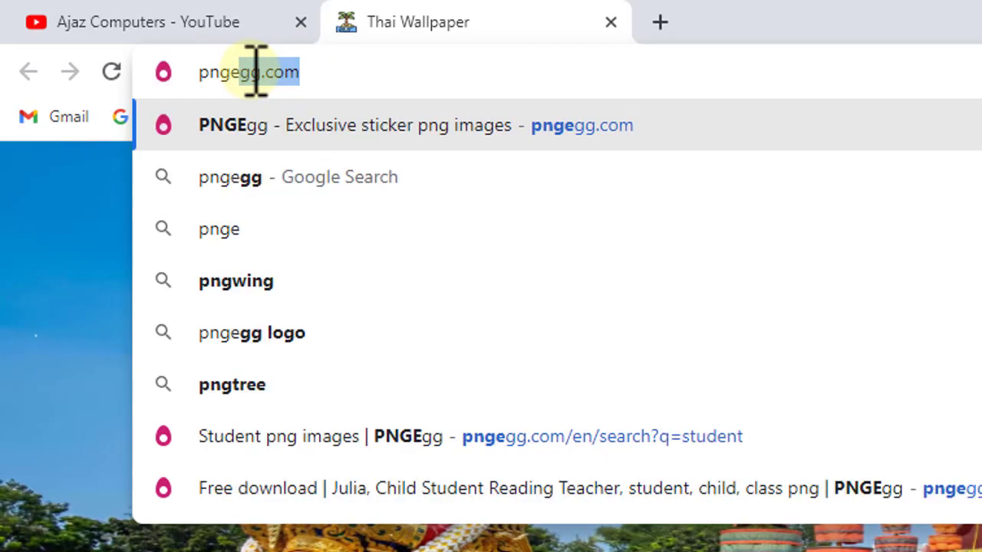
type("gg")
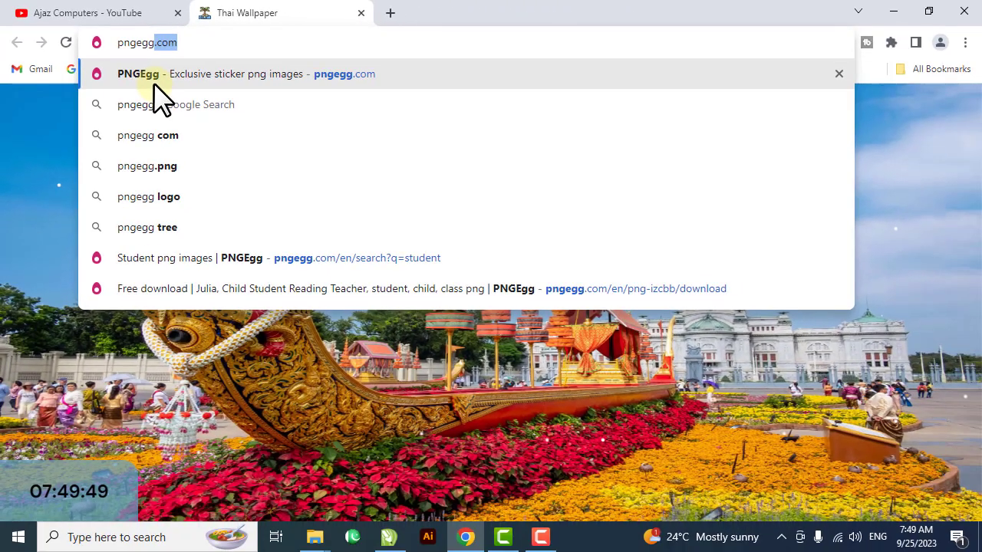
left_click(262, 143)
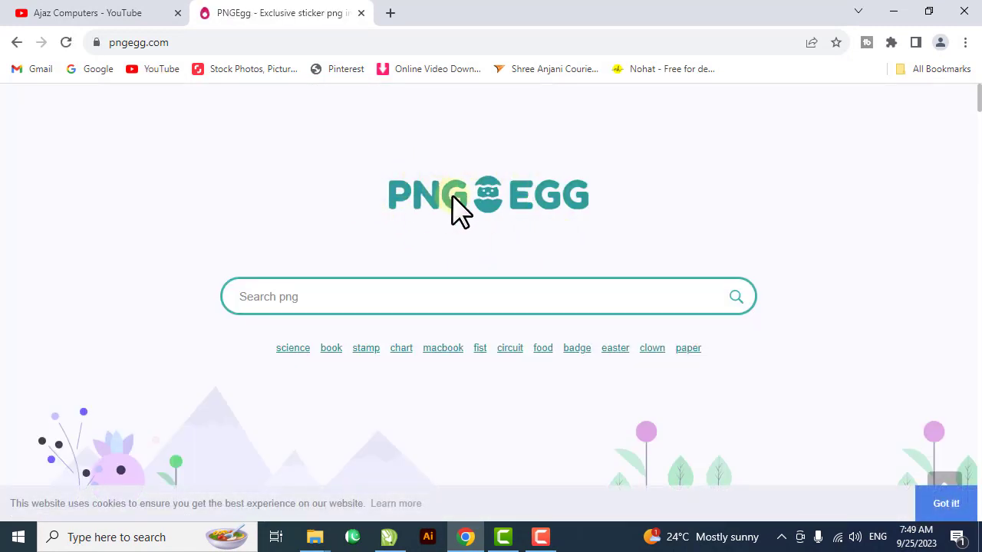
- Browse the transparent sample images on the PNGEgg home page and return to its search field
scroll(491, 230, "down", 6)
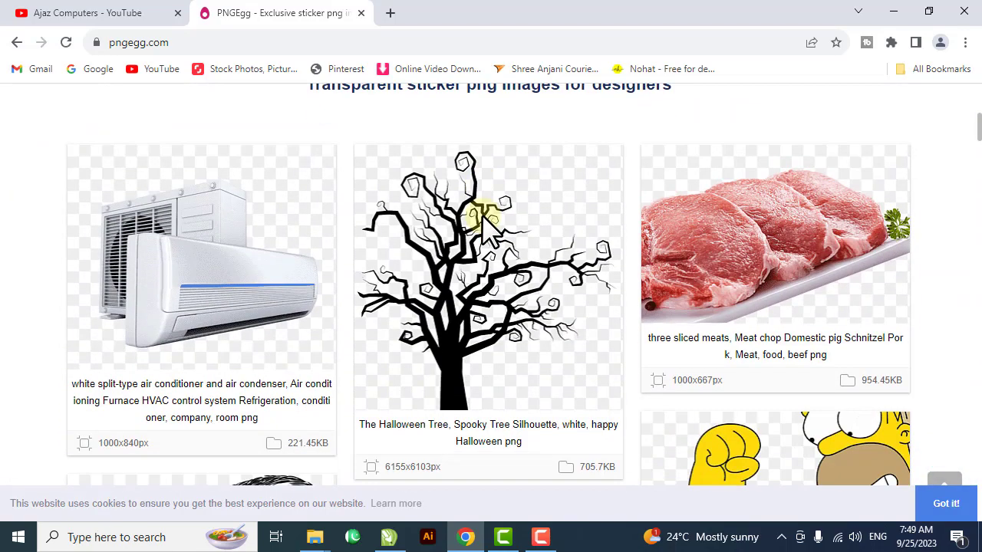
scroll(484, 223, "down", 12)
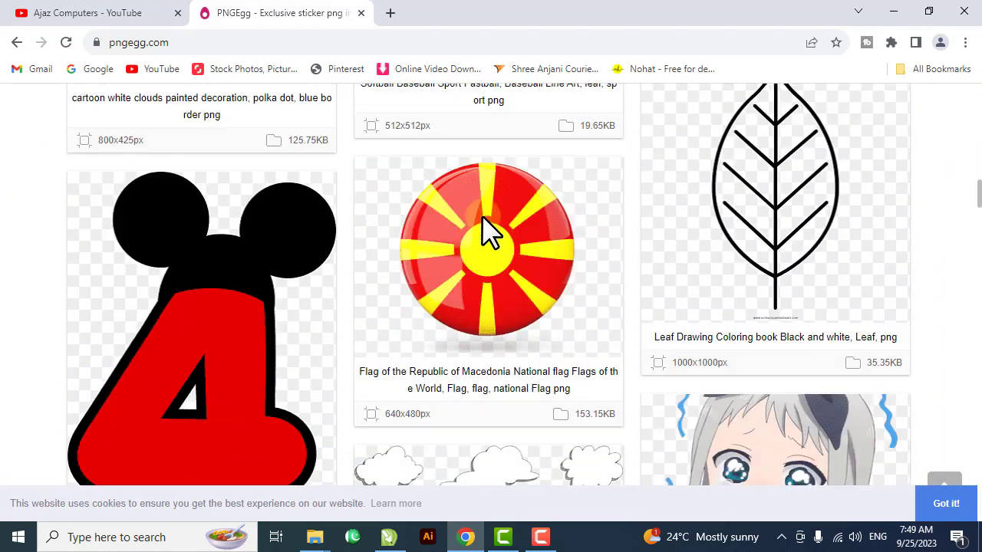
scroll(488, 230, "down", 10)
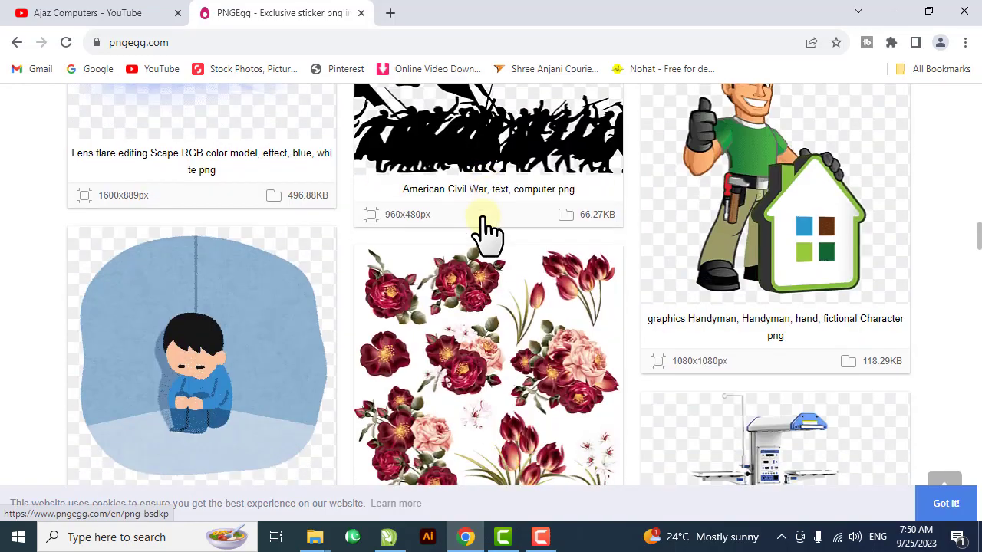
scroll(481, 227, "up", 10)
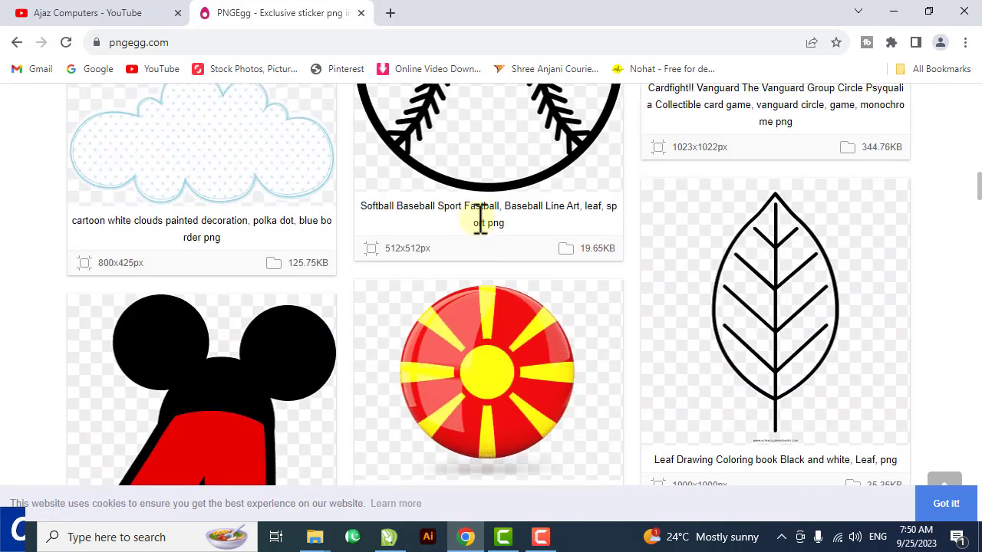
scroll(480, 223, "up", 12)
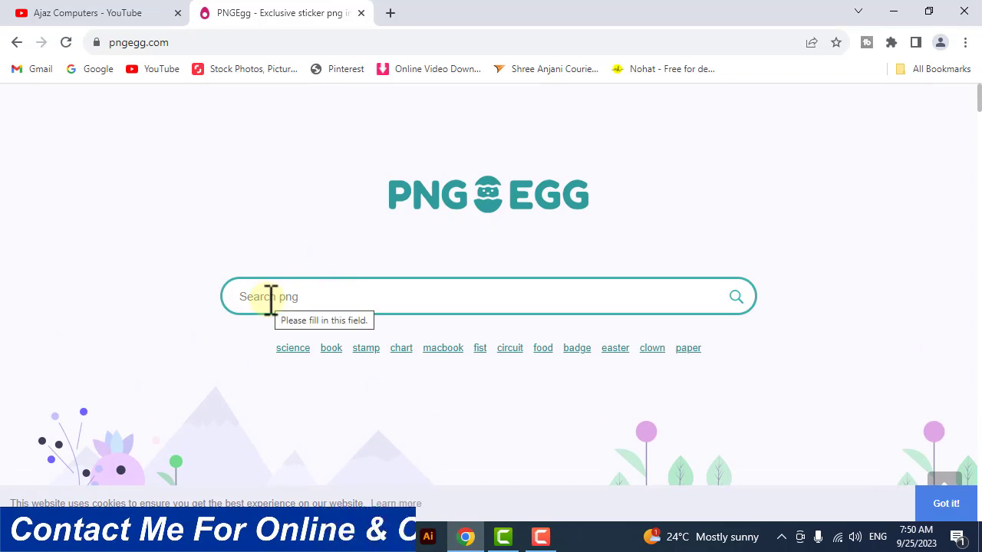
- Search PNGEgg for "student"
left_click(270, 301)
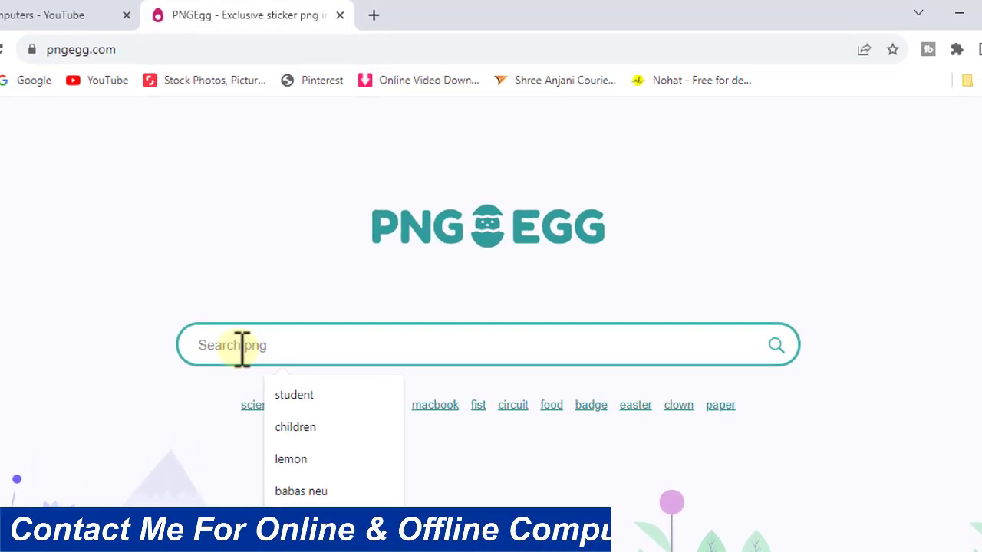
type("s")
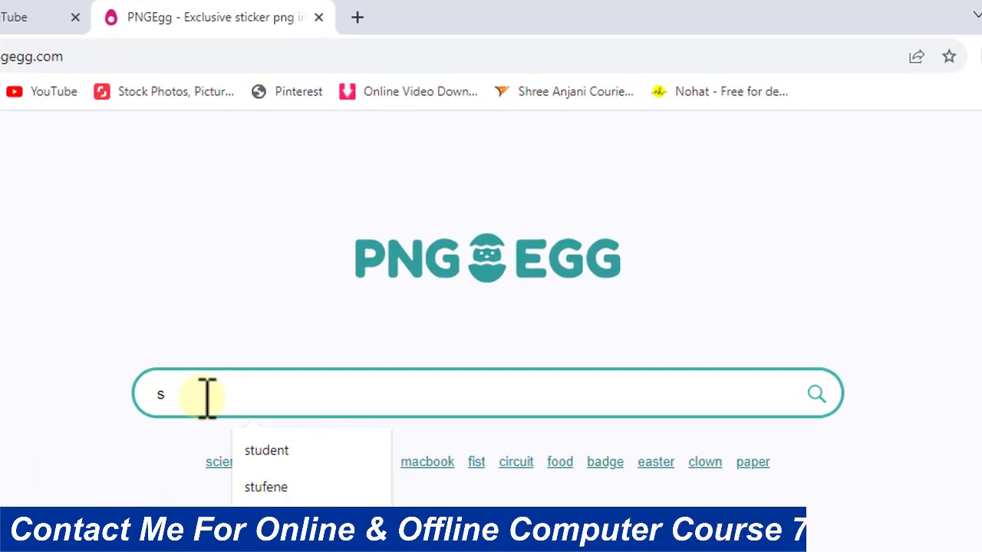
type("tudent")
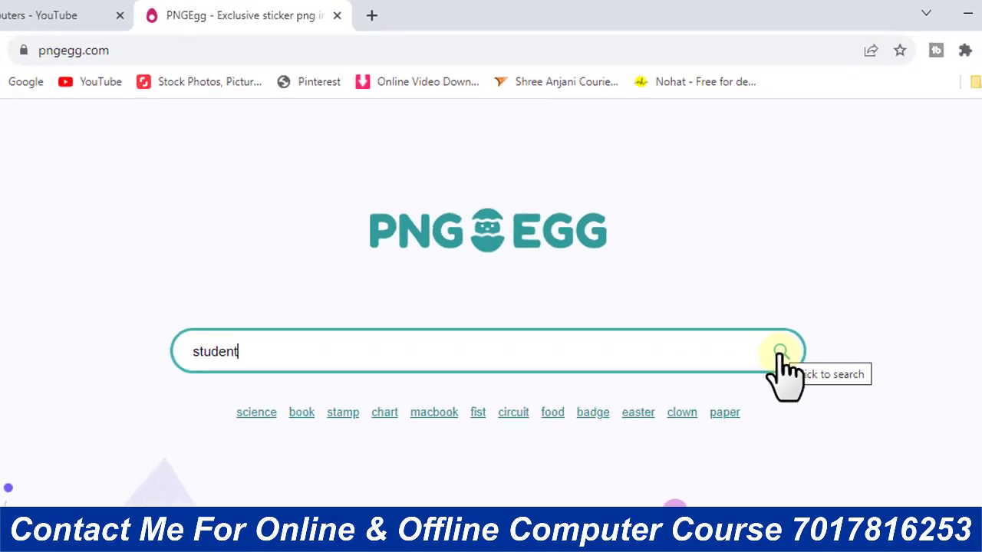
left_click(814, 394)
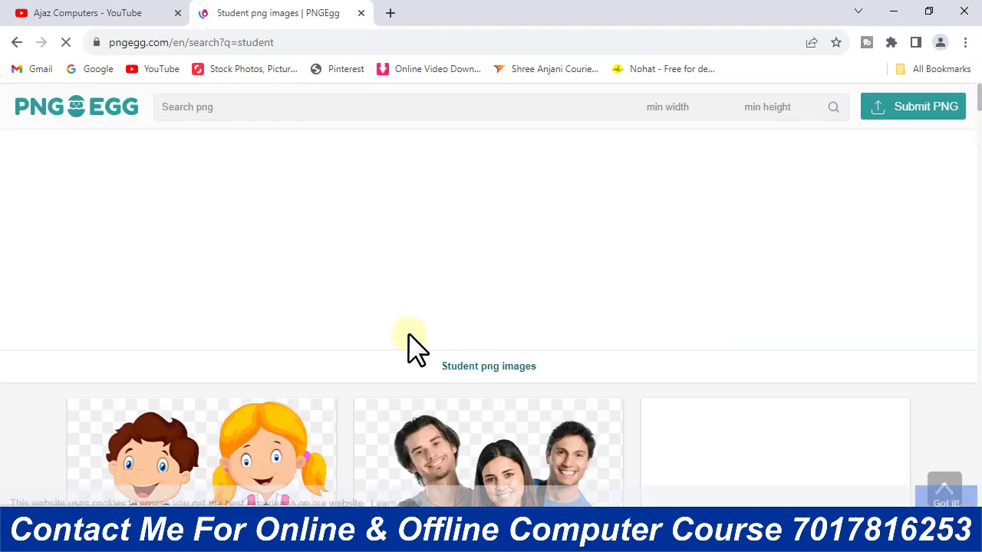
- Look through the student PNG results and open the image of the young man in a grey T-shirt with a backpack and books
scroll(415, 349, "down", 6)
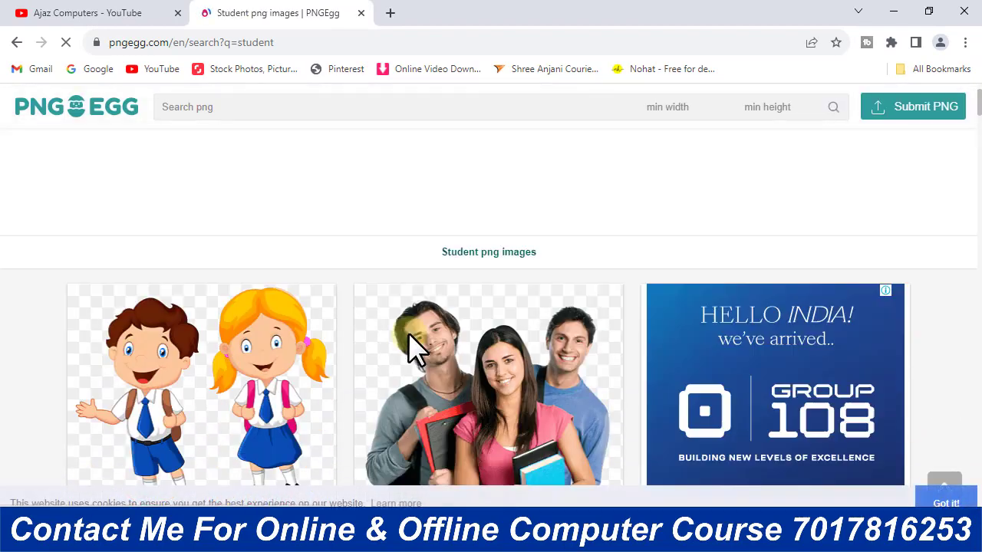
scroll(412, 349, "down", 8)
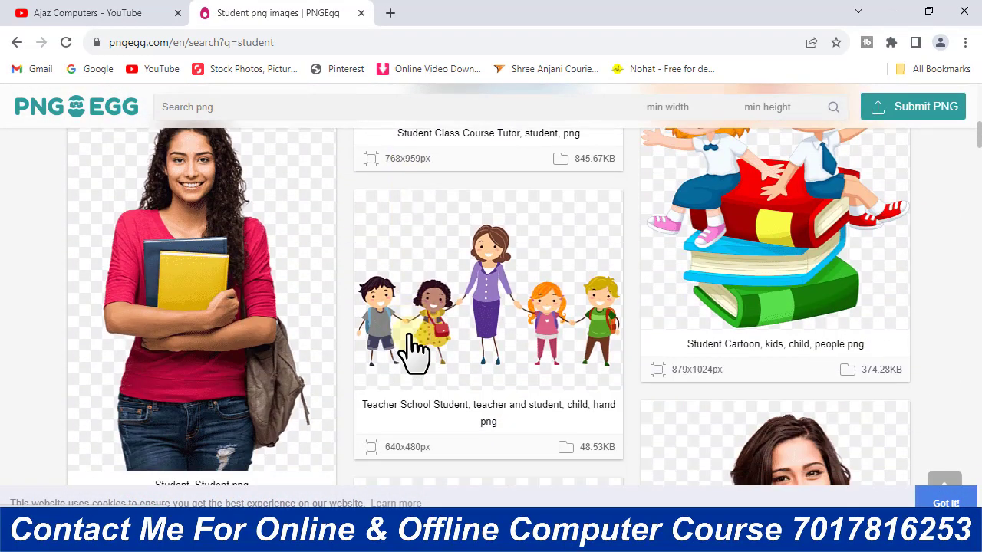
scroll(587, 311, "down", 8)
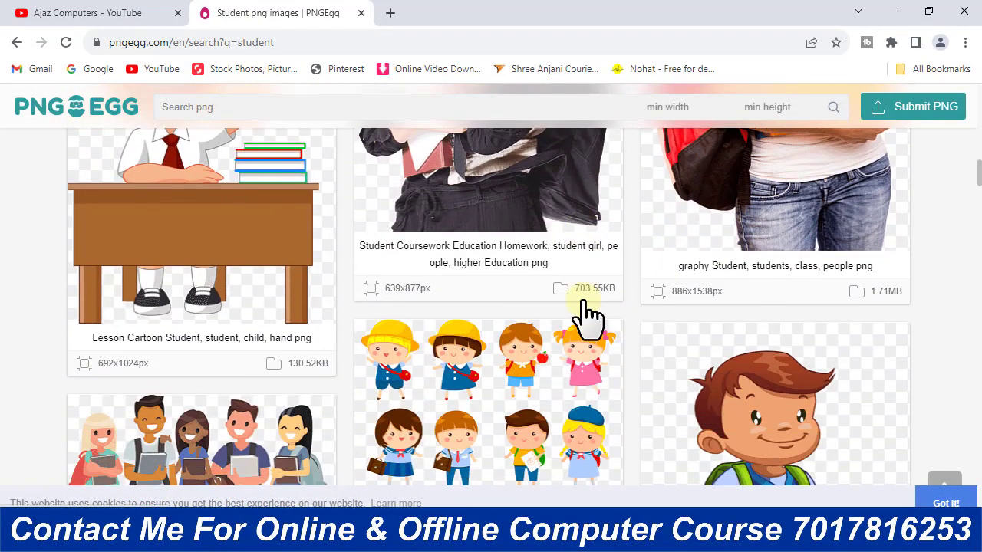
scroll(587, 314, "down", 8)
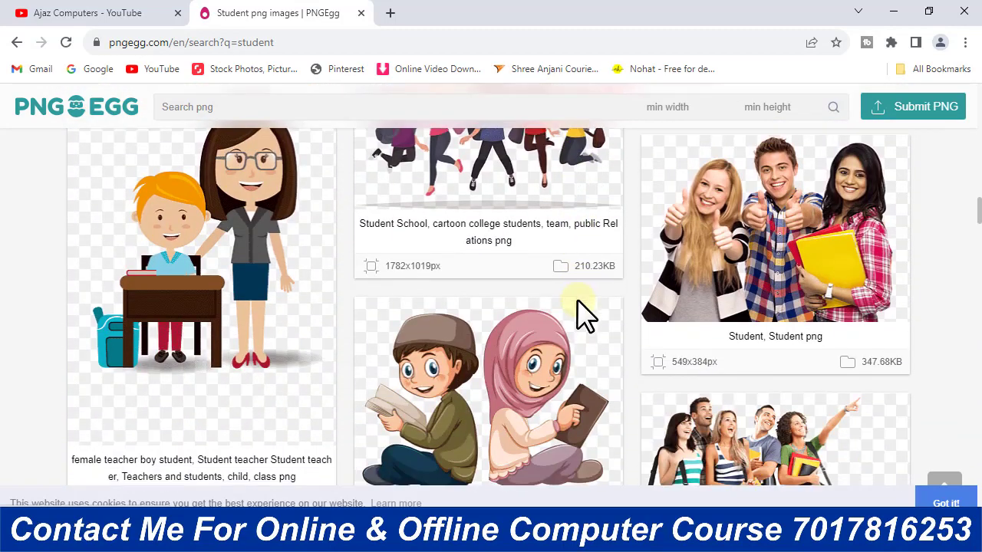
scroll(581, 314, "down", 8)
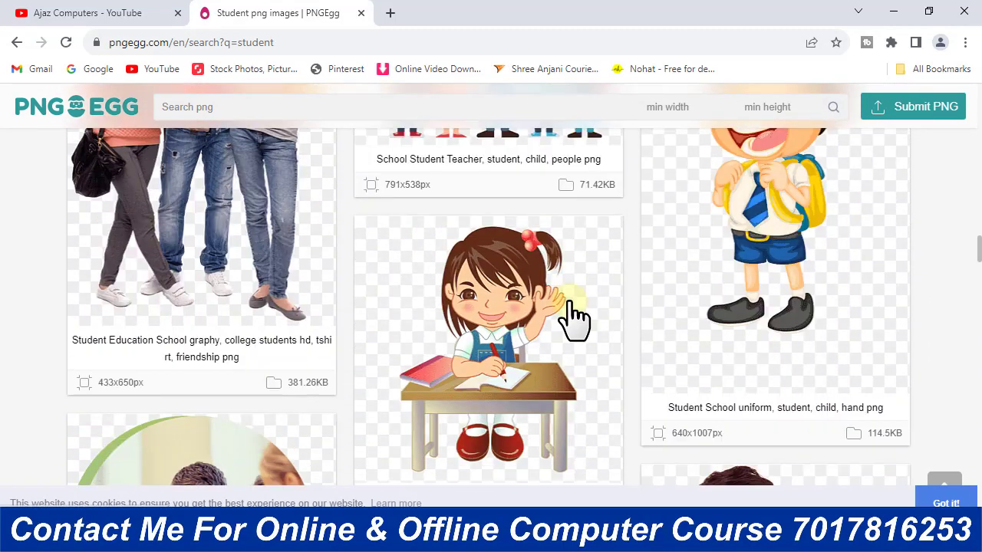
scroll(583, 299, "down", 3)
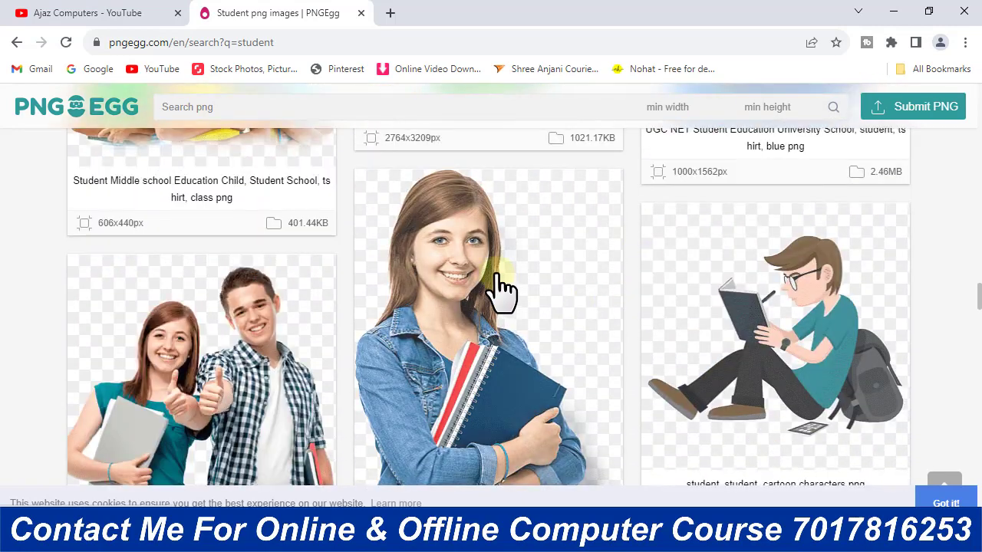
scroll(506, 315, "down", 12)
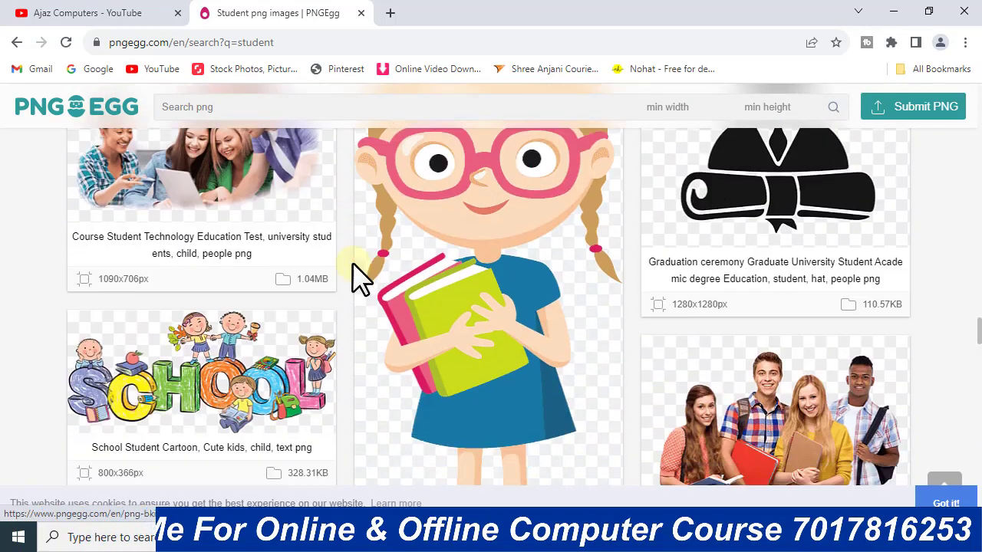
scroll(164, 246, "down", 3)
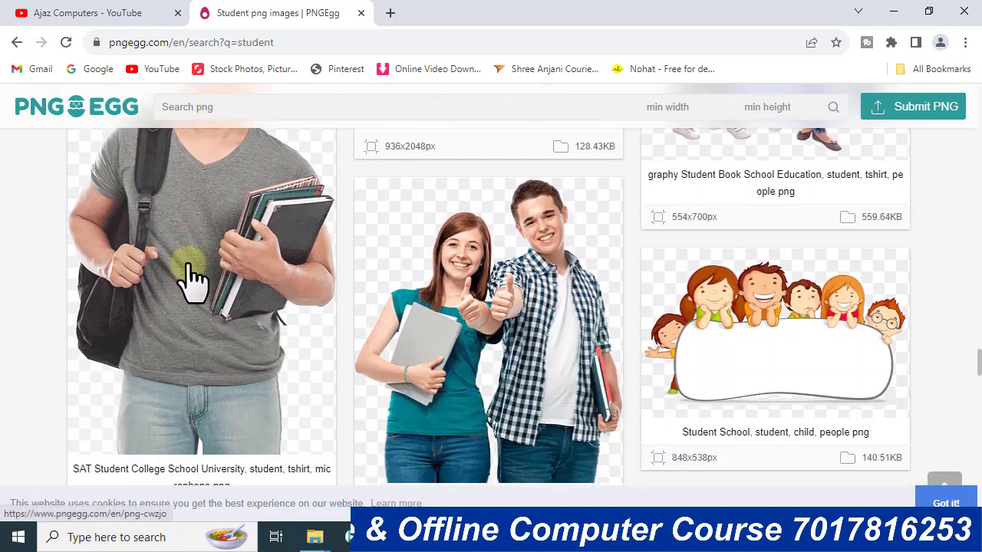
scroll(207, 301, "up", 1)
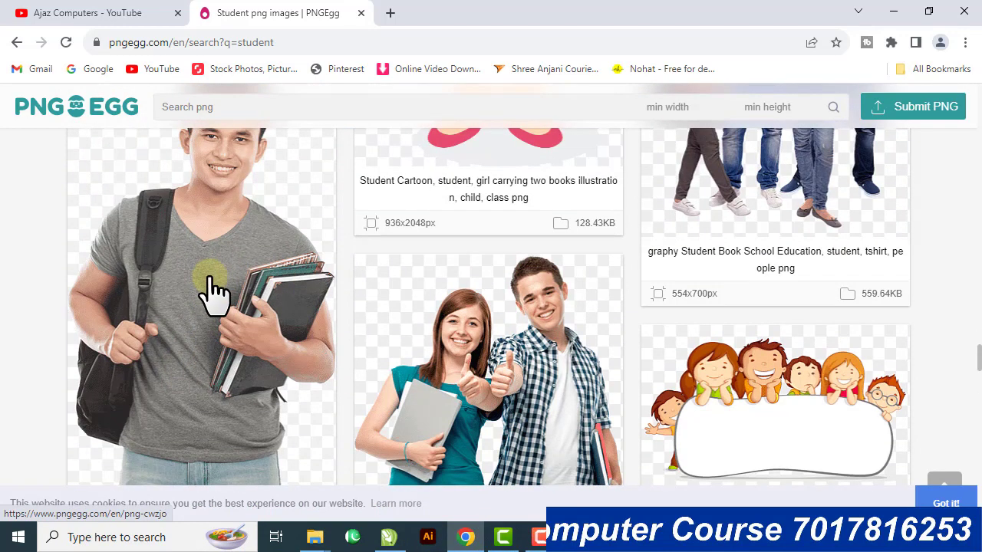
scroll(213, 276, "up", 2)
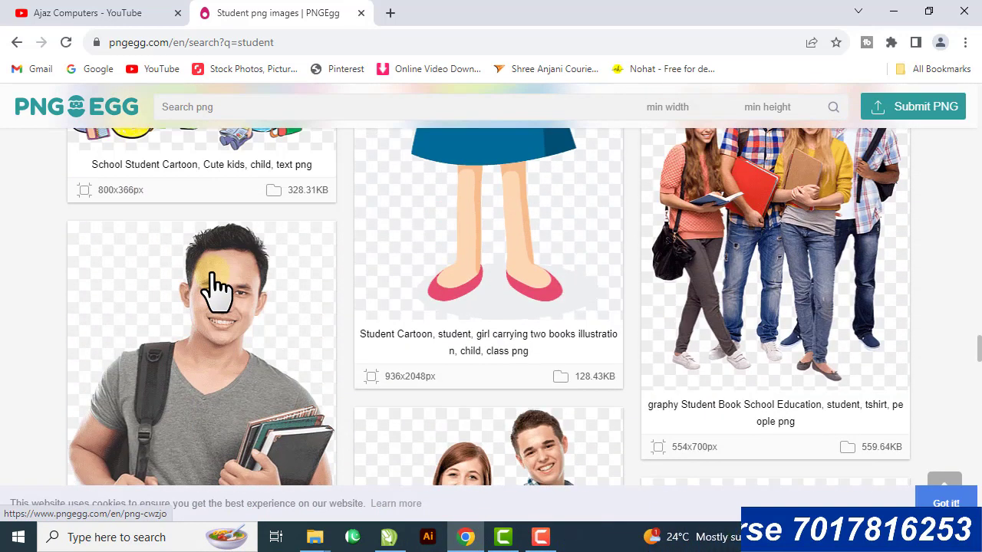
left_click(214, 287)
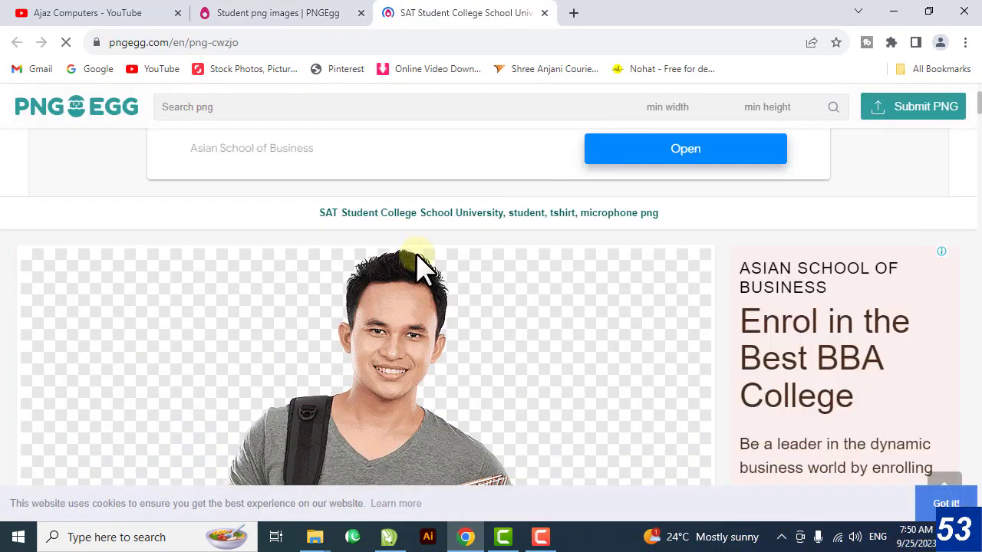
- Request the free PNG download of the opened student image from its detail page
scroll(415, 255, "down", 10)
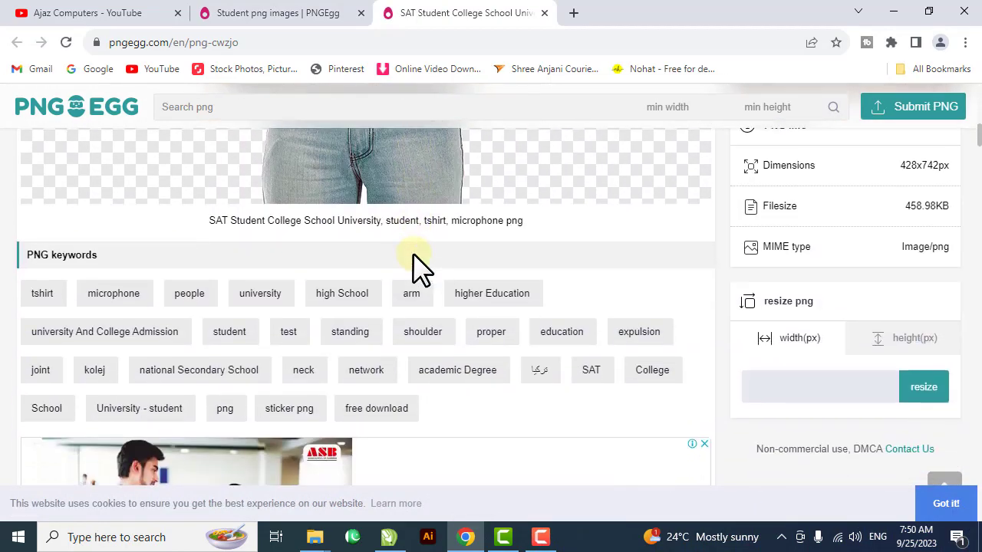
scroll(414, 261, "down", 5)
left_click(266, 231)
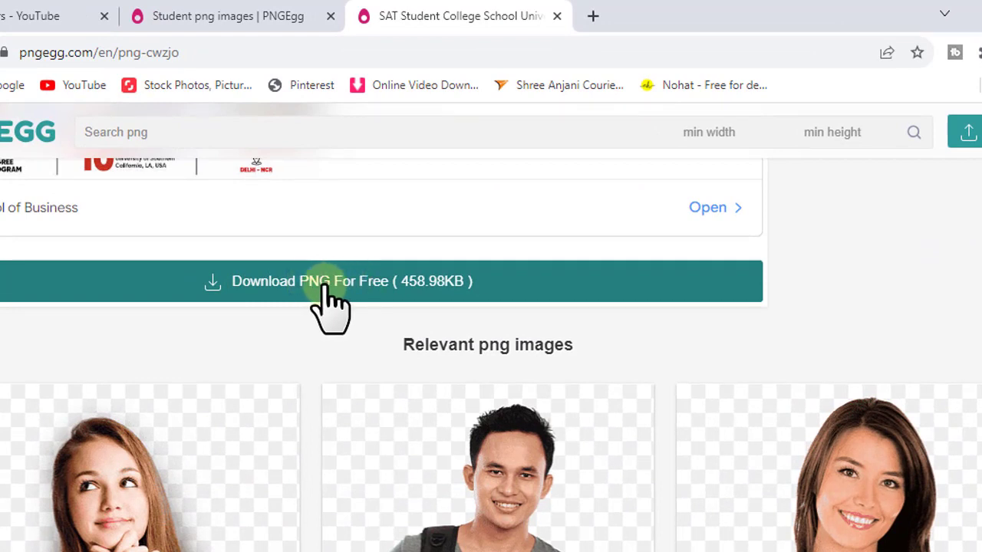
left_click(351, 286)
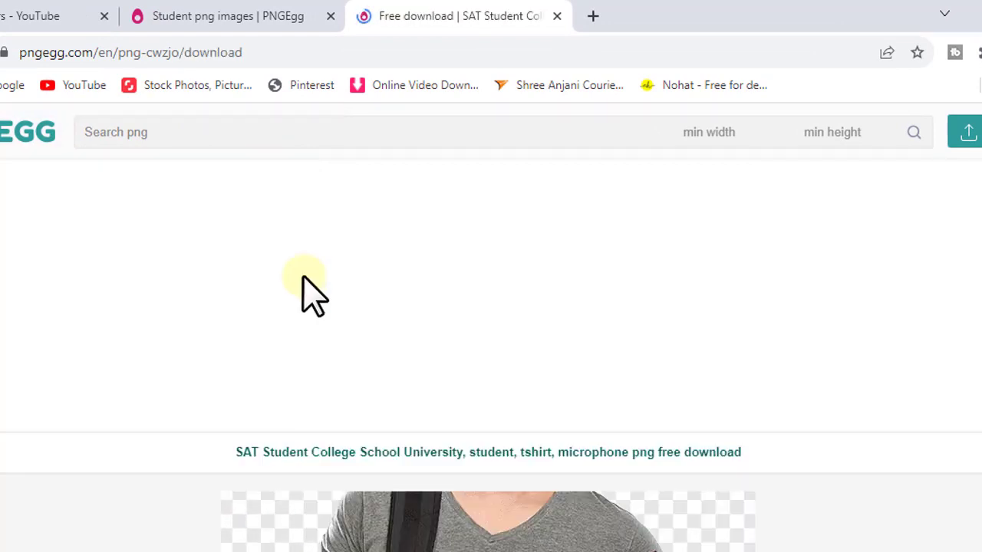
- Complete the human check for the download by picking the captcha letters in the requested order
scroll(468, 368, "down", 5)
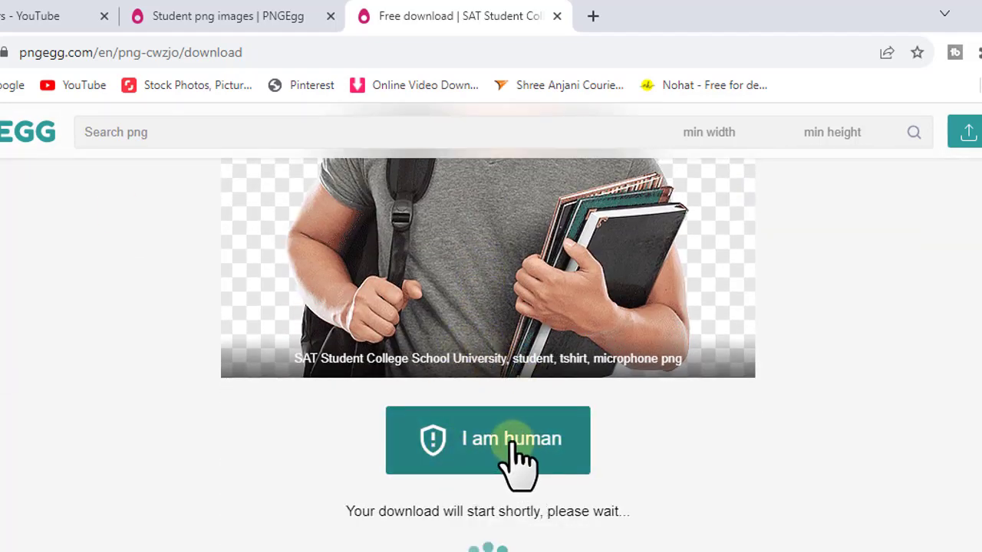
left_click(486, 445)
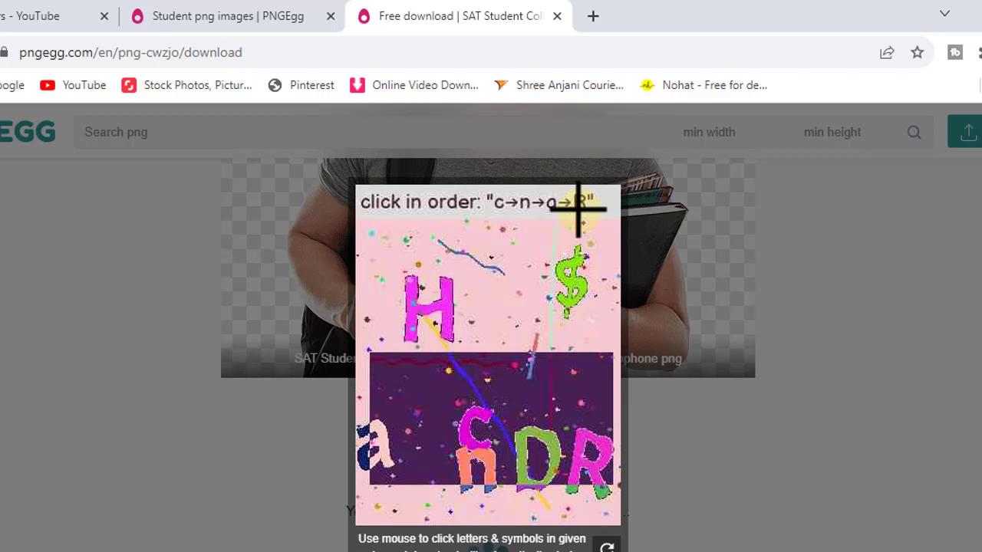
left_click(473, 422)
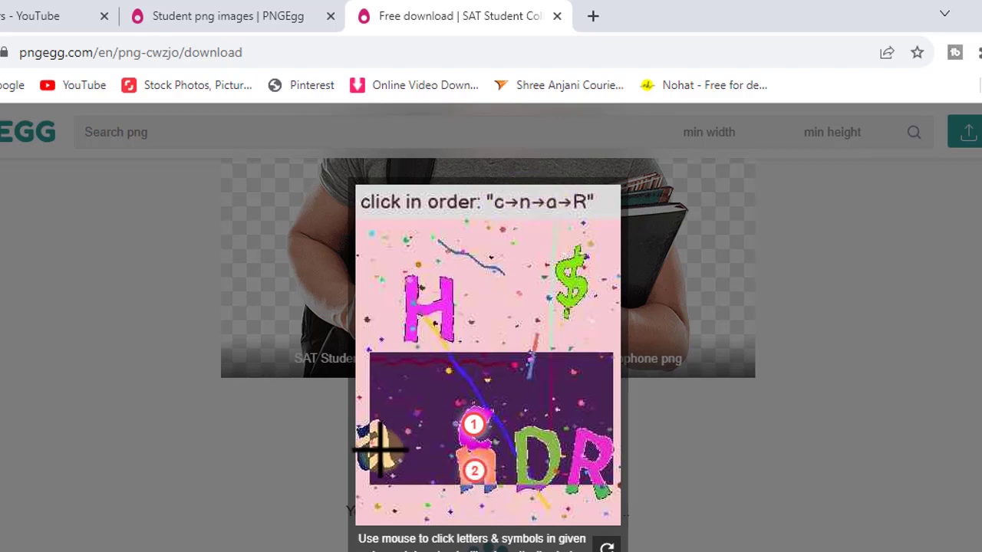
left_click(380, 449)
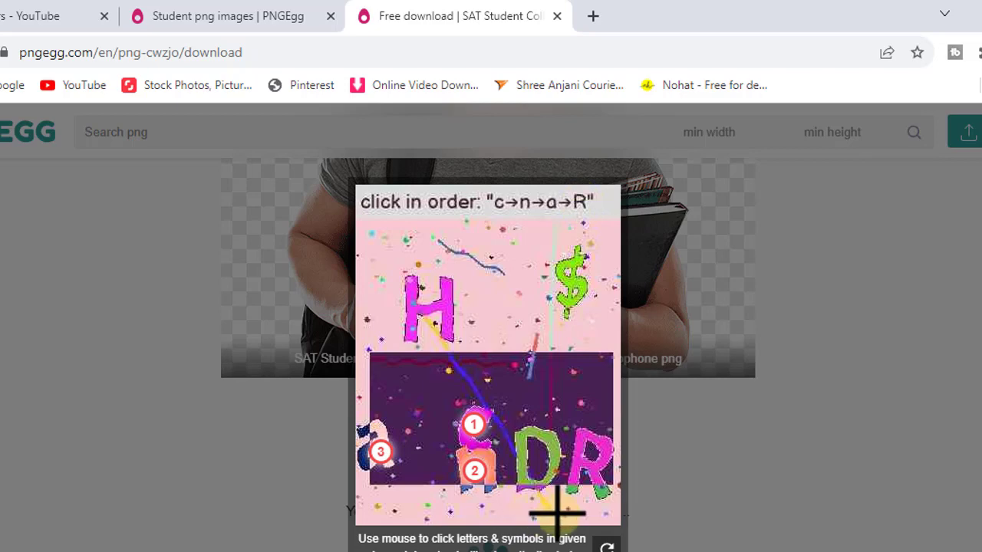
left_click(594, 461)
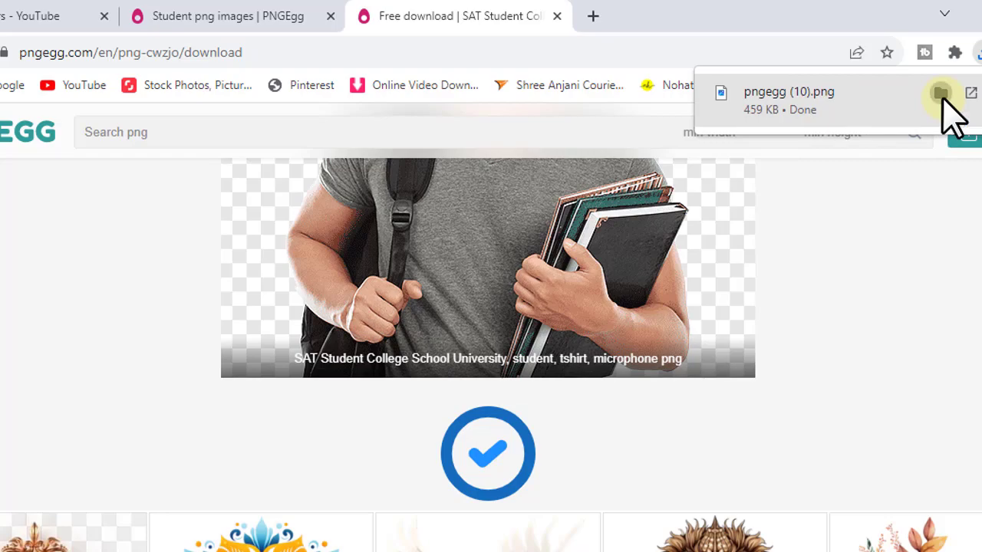
- Show the downloaded file pngegg (10) in the Downloads folder and place it on the CorelDRAW page
left_click(941, 93)
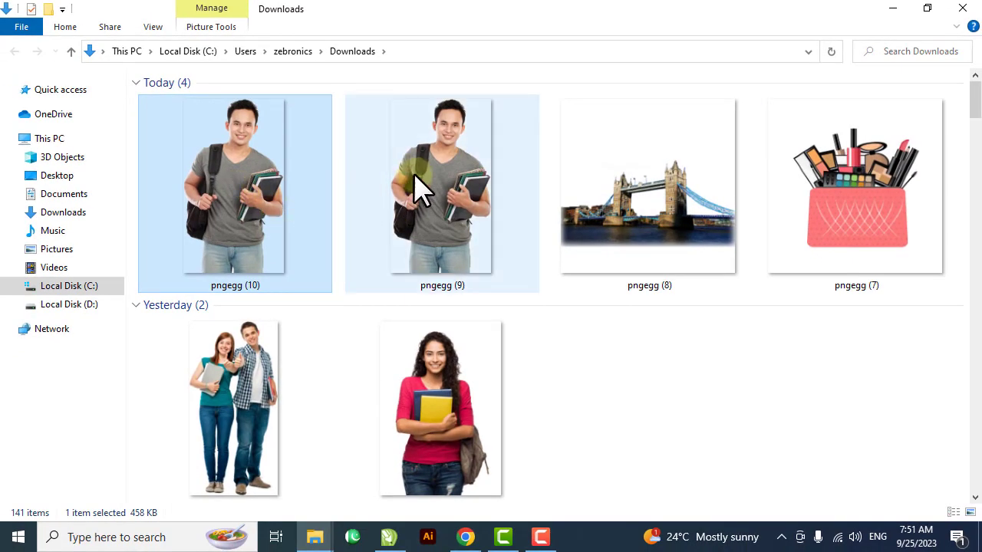
left_click(247, 184)
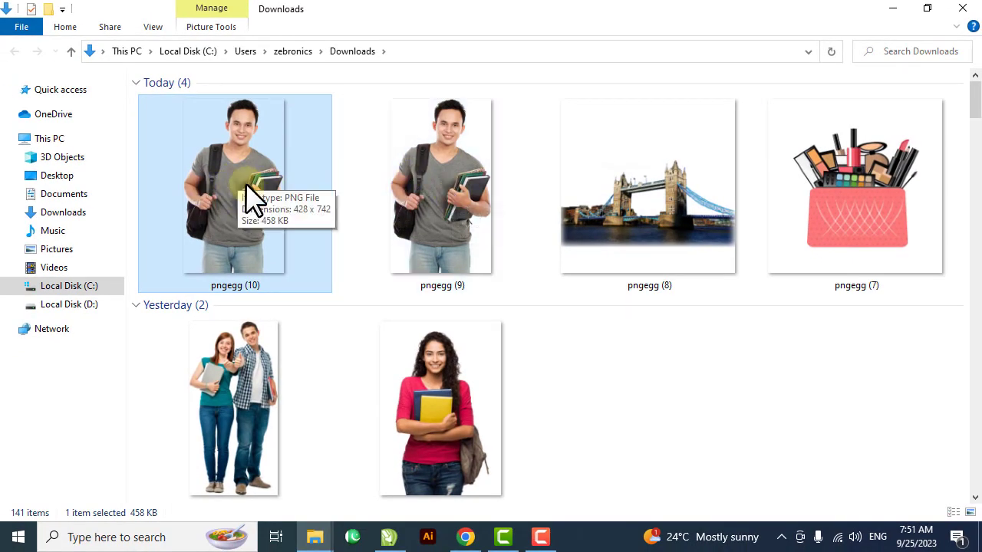
left_click_drag(232, 166, 353, 313)
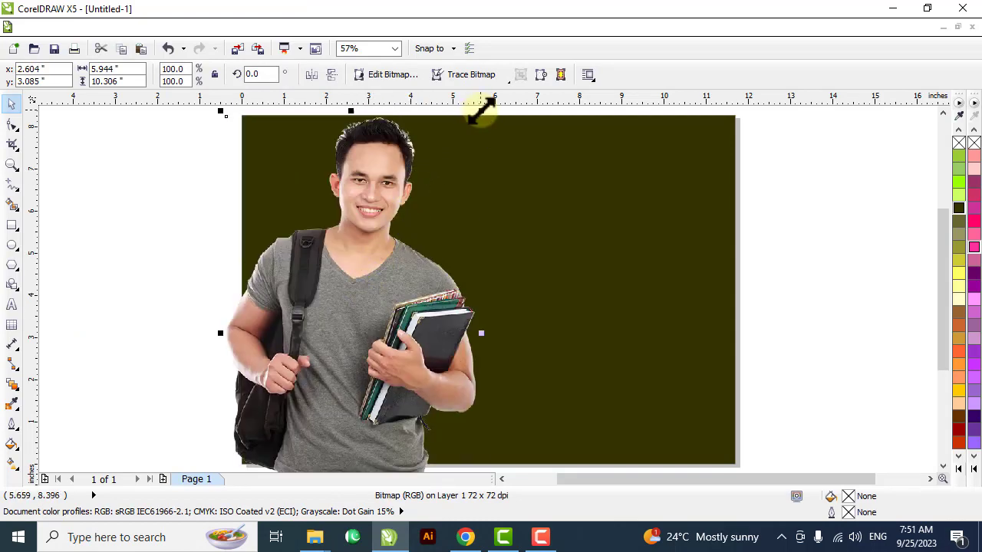
- Scale the student picture down to about 2.7 × 4.7 in and align its bottom edge with the dark olive background rectangle
left_click_drag(482, 107, 344, 346)
left_click_drag(296, 416, 353, 284)
left_click(445, 292)
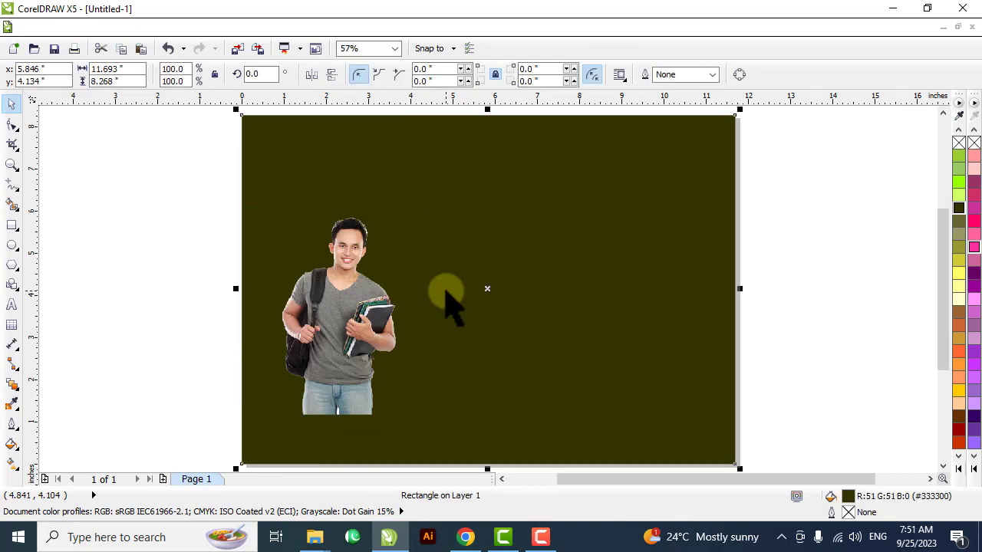
left_click(203, 292)
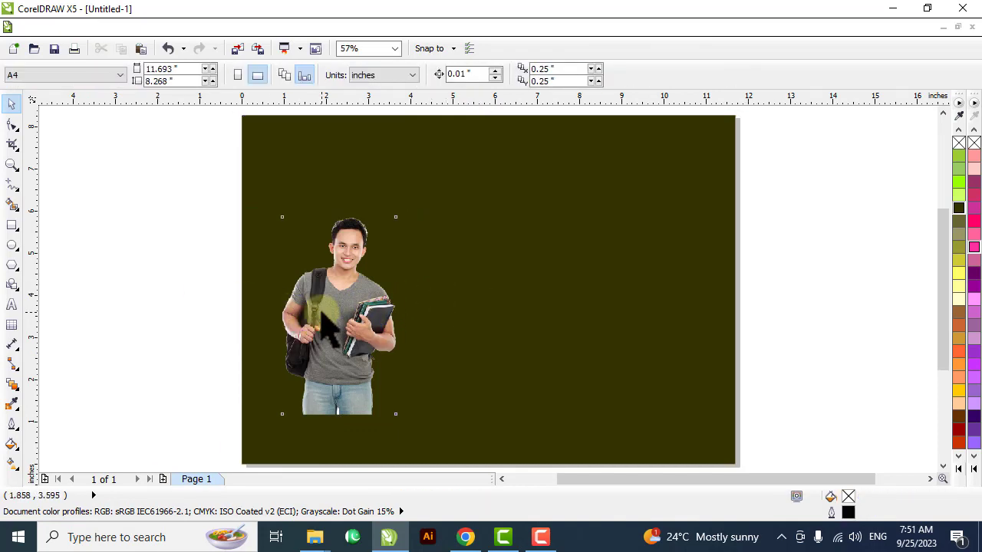
left_click(322, 316)
left_click(427, 313, "shift")
key("b")
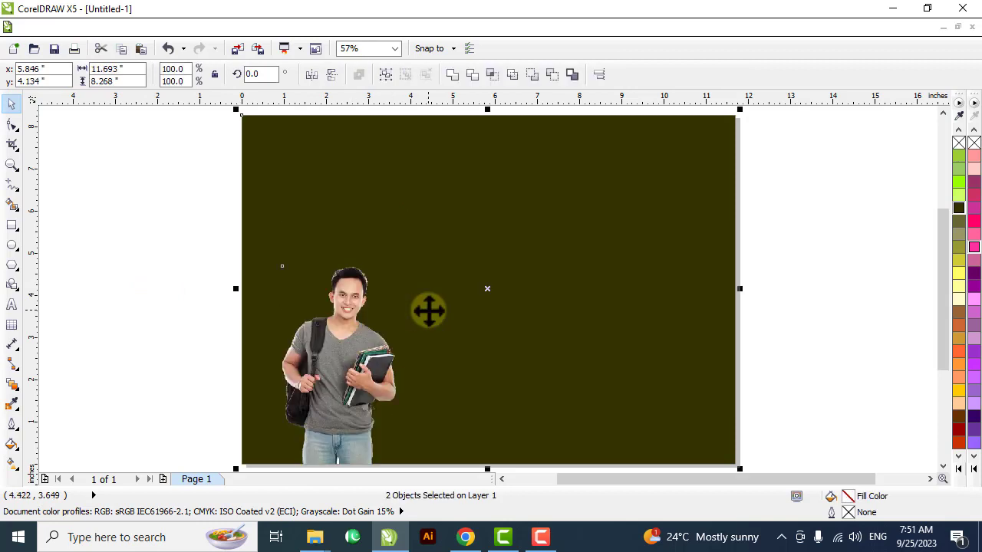
- Enlarge the student picture to about 4.0 × 6.9 in and shift it slightly left along the bottom edge of the page
left_click(170, 265)
left_click(307, 333)
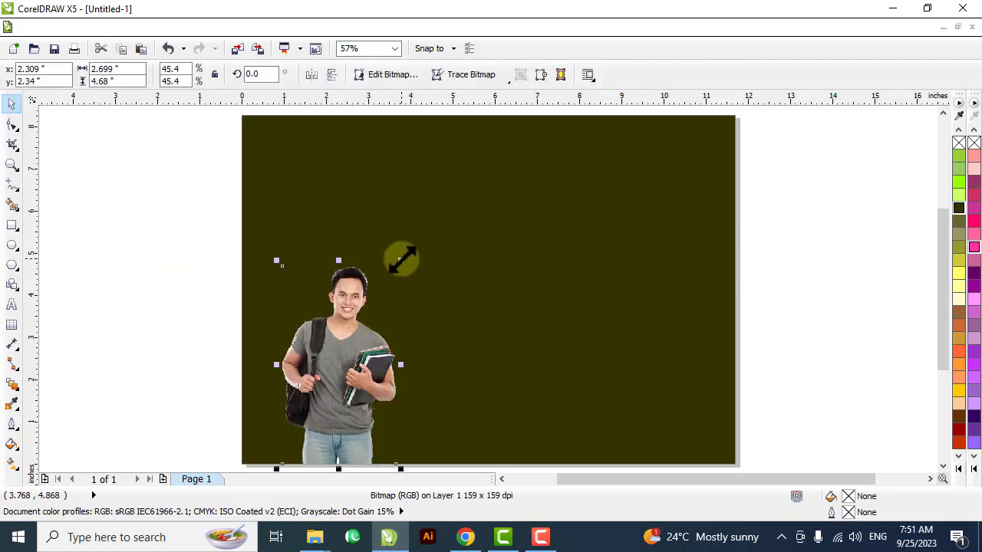
left_click_drag(400, 261, 457, 165)
left_click_drag(366, 259, 344, 259)
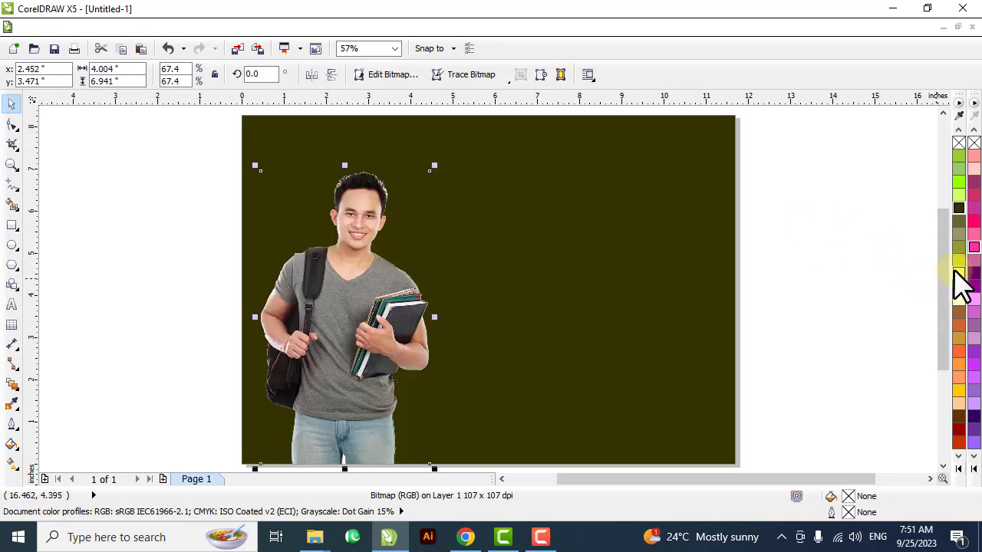
- Fill the background rectangle with yellow #FFFF66 to compare it behind the student picture, and delete the rectangle from the page
left_click(851, 260)
left_click(724, 142)
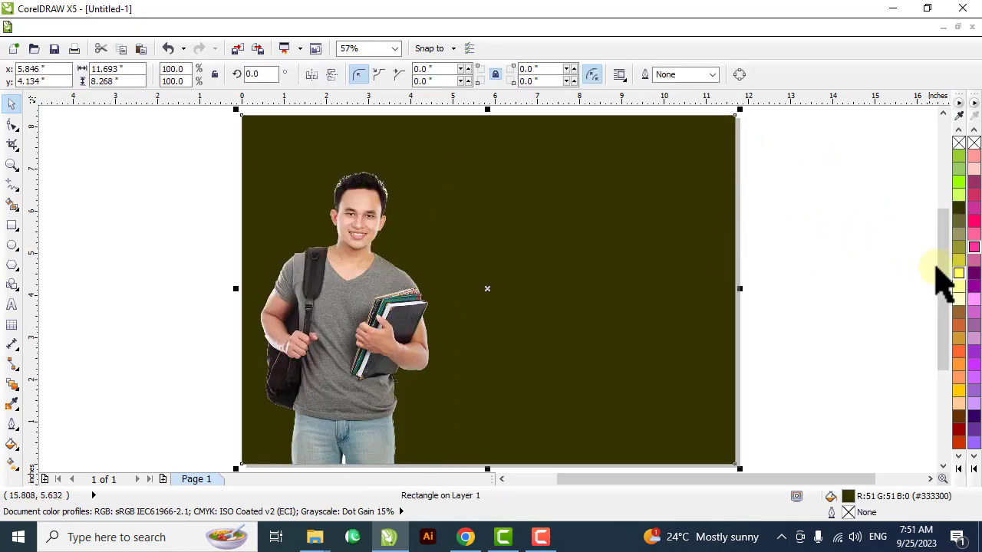
left_click(960, 287)
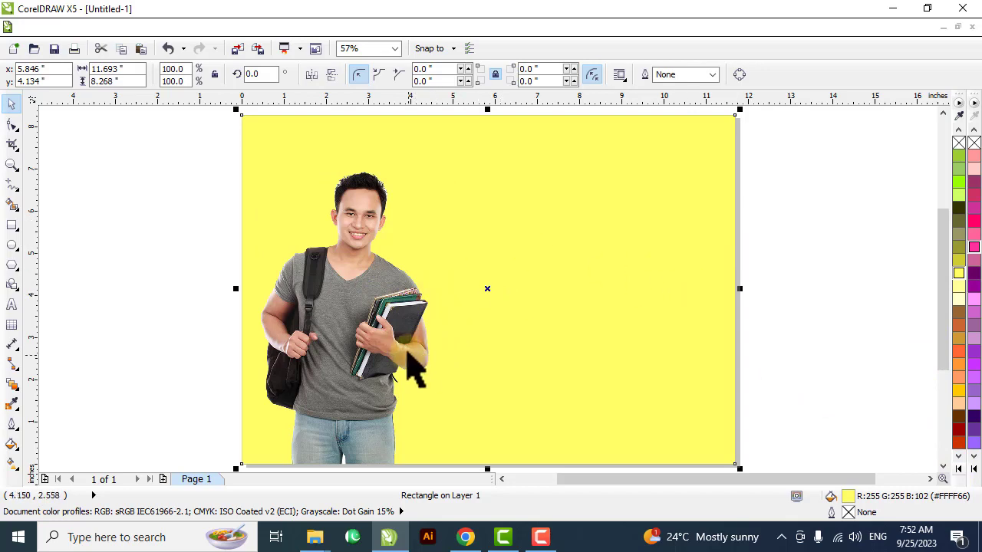
key("Delete")
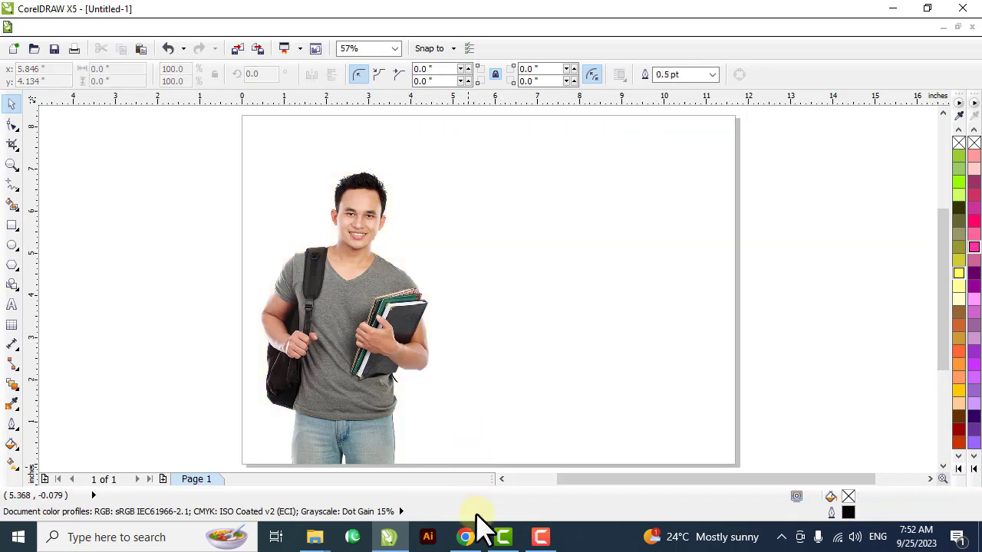
- Switch to Chrome and return to the top of the student image's download page
left_click(462, 535)
scroll(320, 283, "up", 2)
scroll(320, 282, "up", 3)
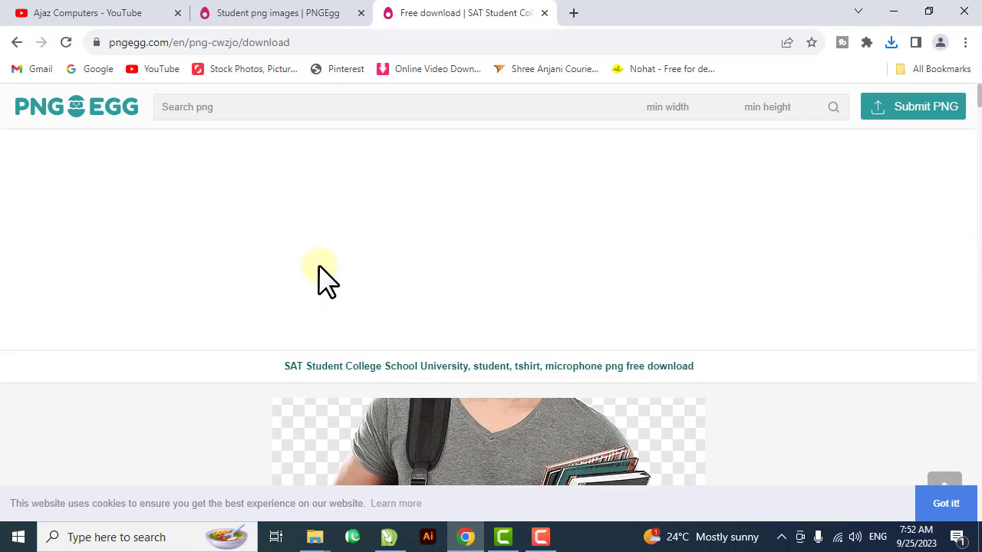
- Search PNGEgg for "flower" images
left_click(202, 112)
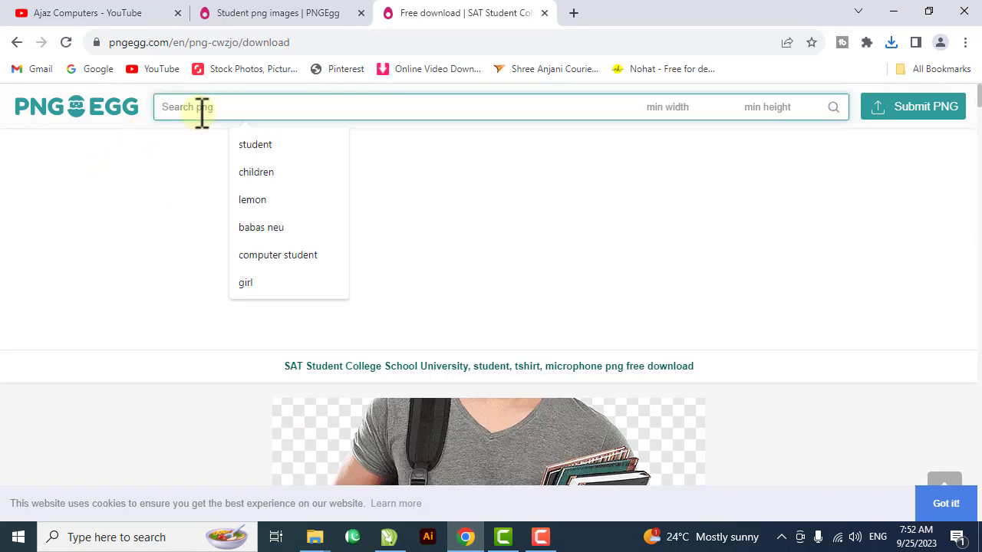
type("flower")
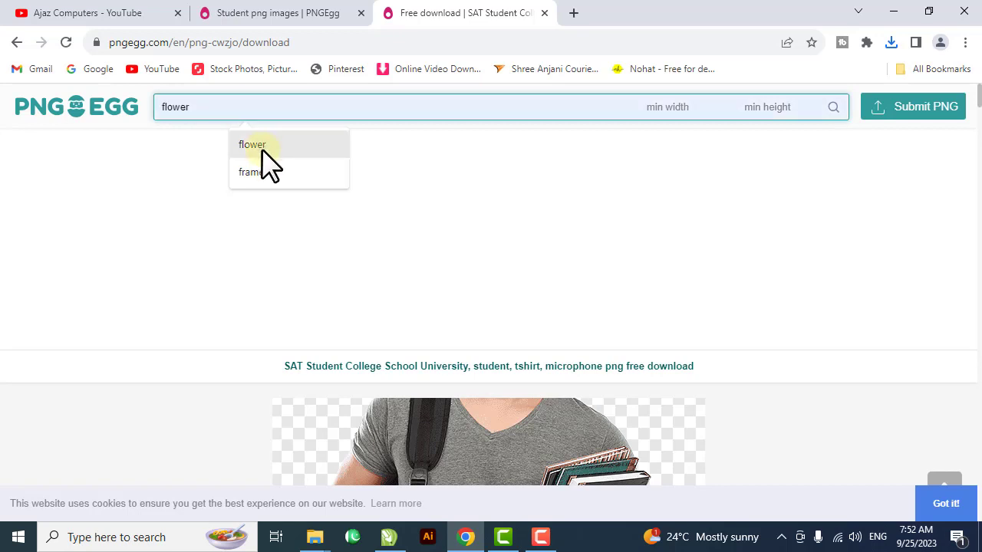
left_click(261, 150)
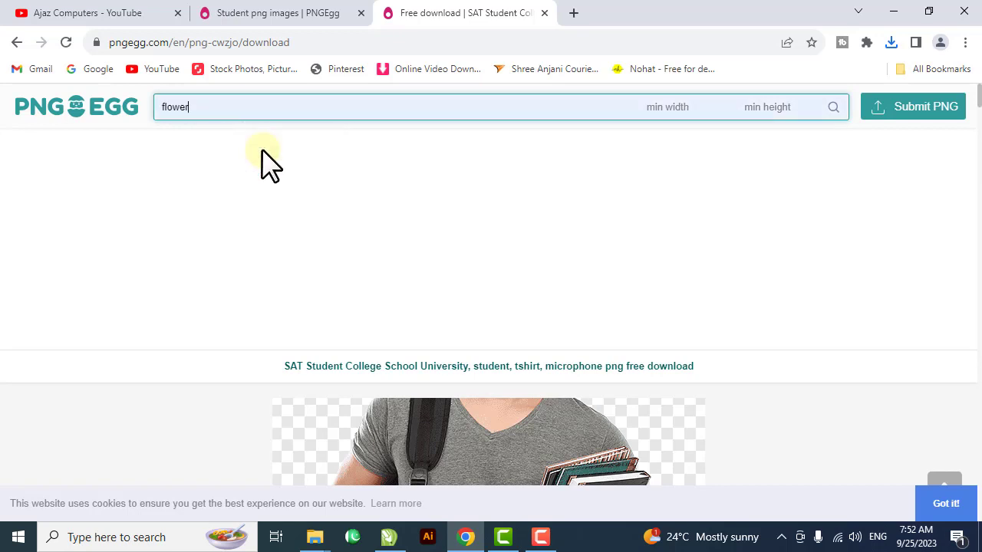
left_click(837, 109)
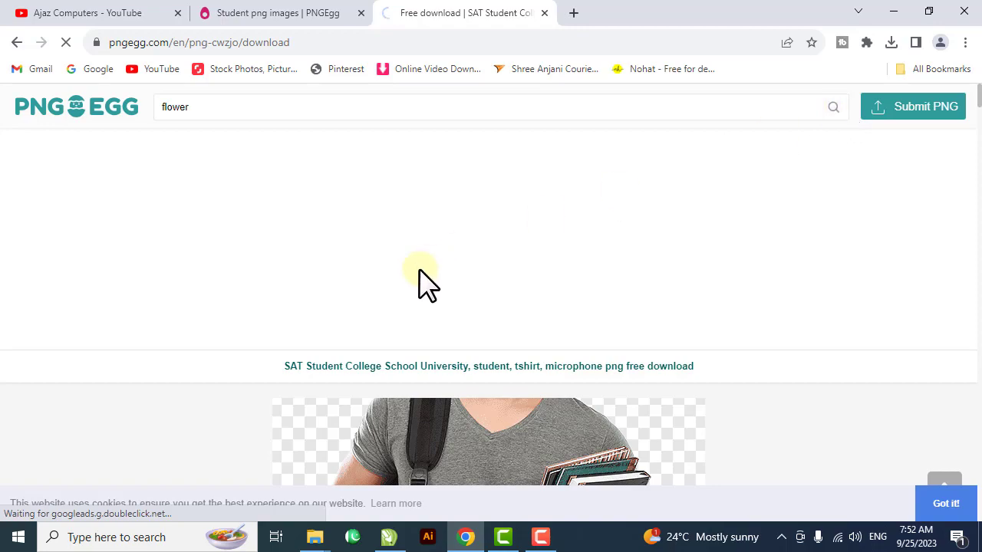
- Browse the flower search results to compare the available transparent images, and return to the first results
scroll(414, 321, "down", 3)
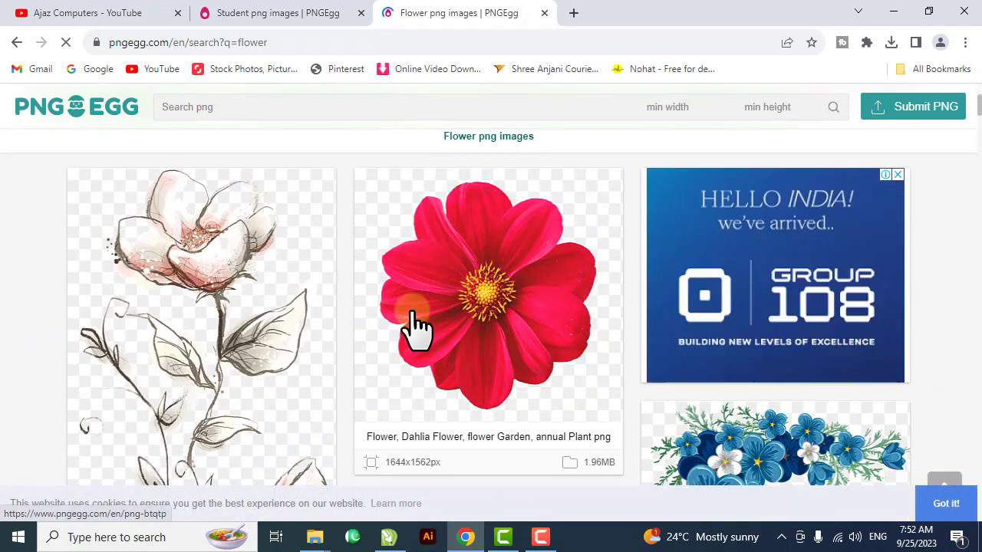
scroll(414, 322, "down", 4)
scroll(414, 322, "down", 15)
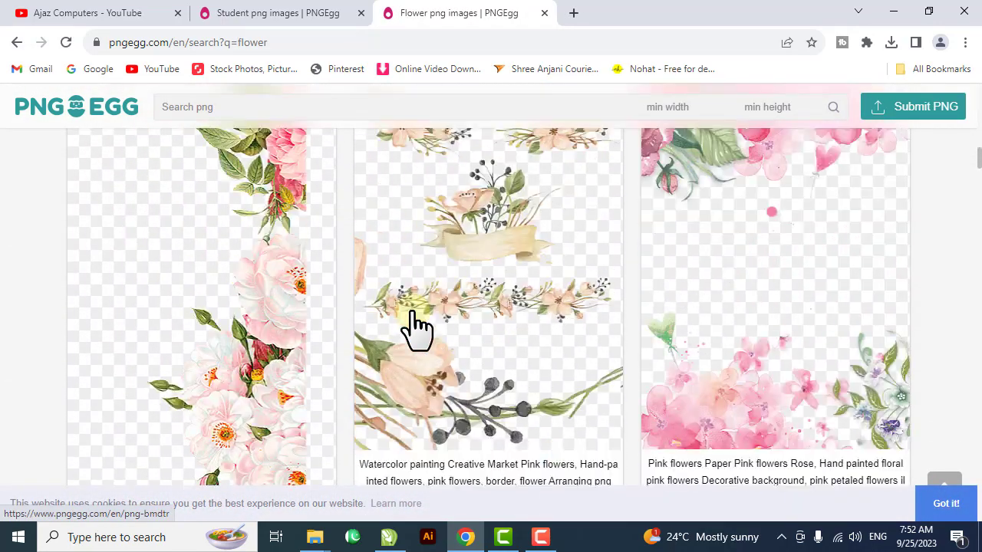
scroll(416, 326, "down", 15)
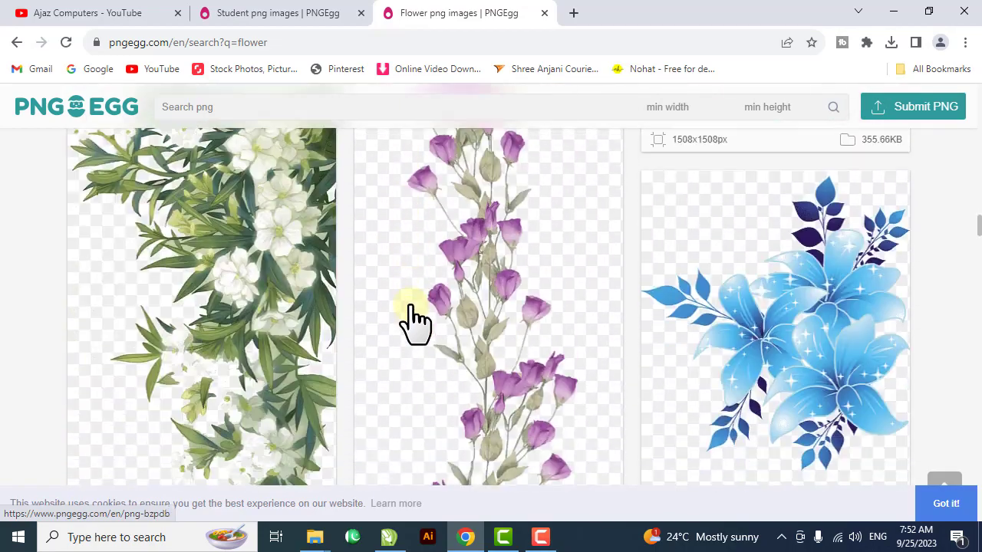
scroll(414, 322, "down", 15)
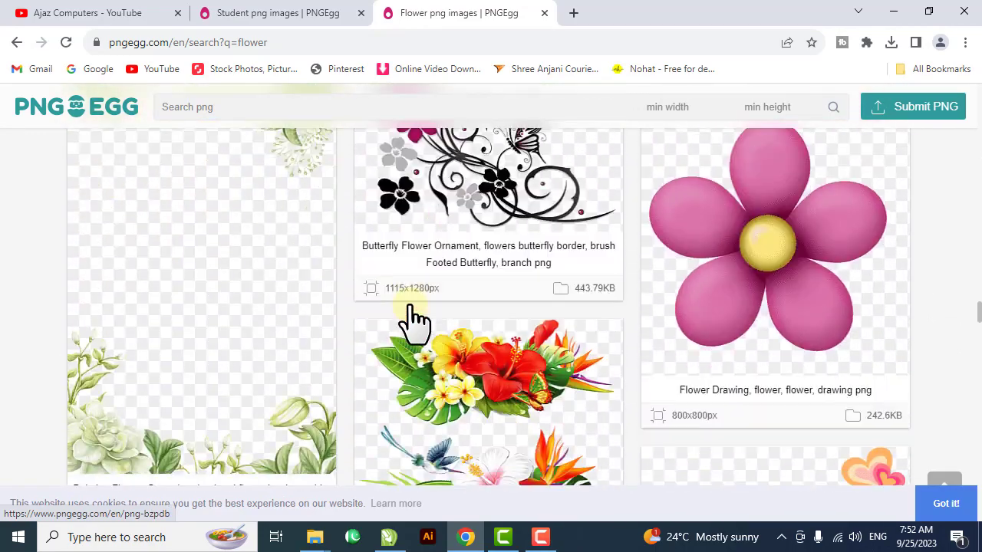
scroll(414, 322, "up", 1)
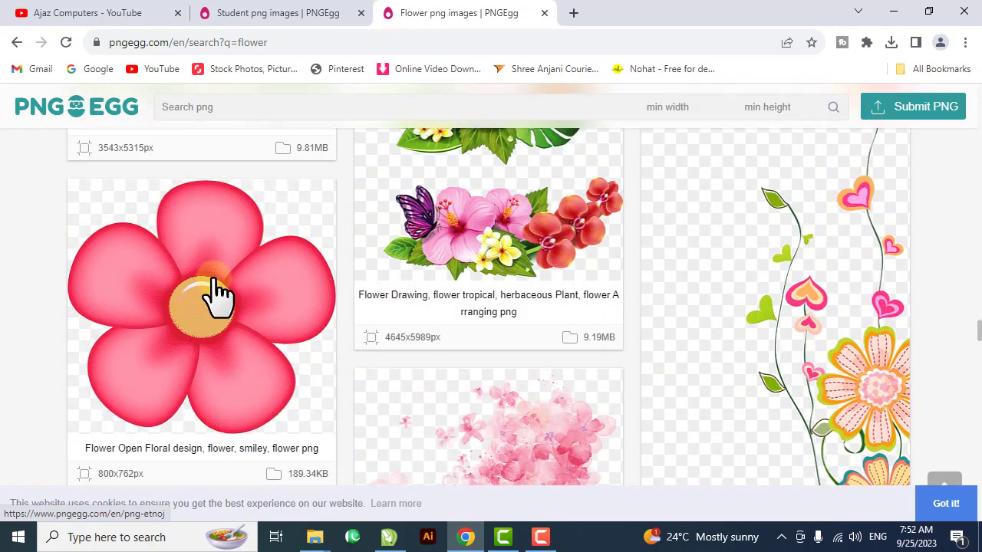
scroll(460, 263, "down", 15)
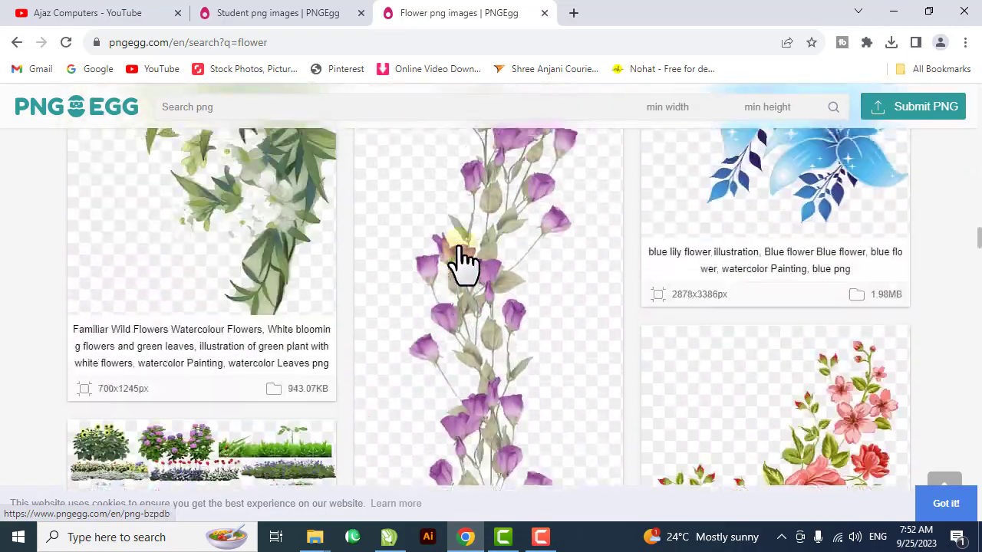
scroll(463, 263, "down", 15)
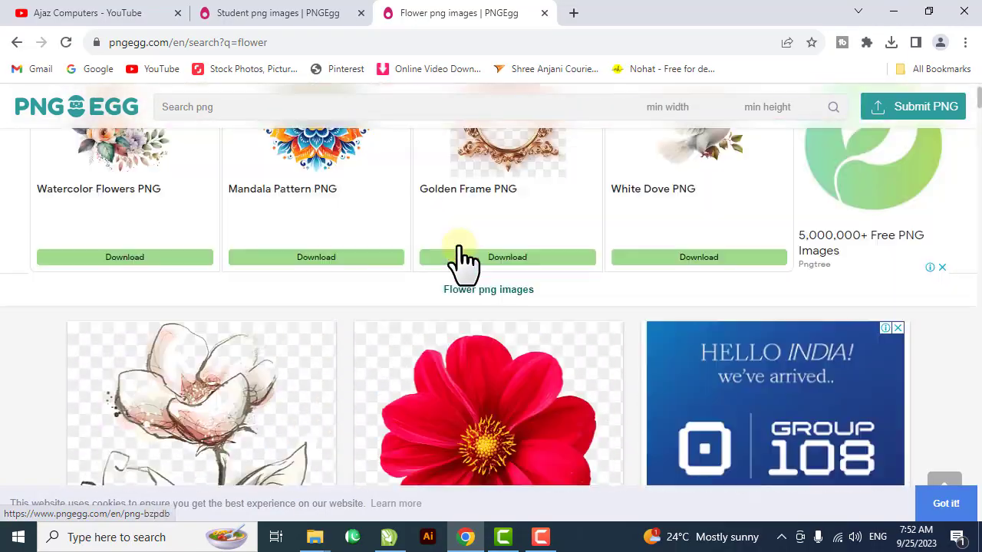
scroll(510, 291, "up", 2)
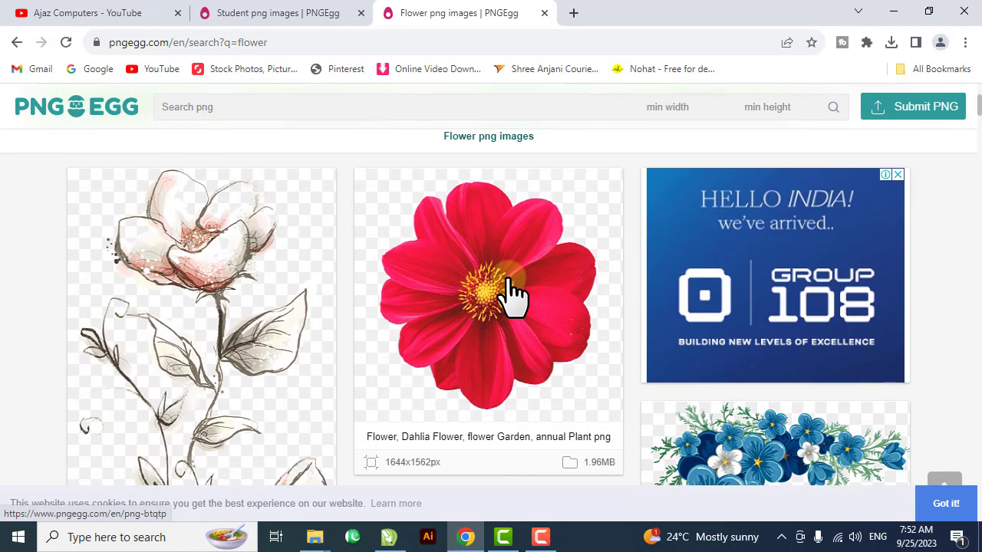
- Open the red dahlia flower image from the results and download its free PNG
left_click(512, 292)
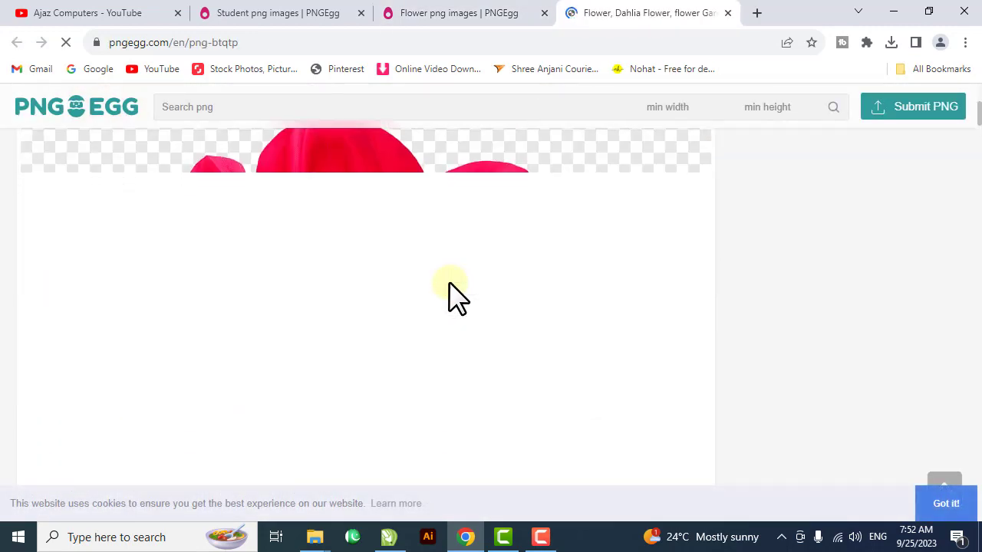
scroll(449, 284, "down", 8)
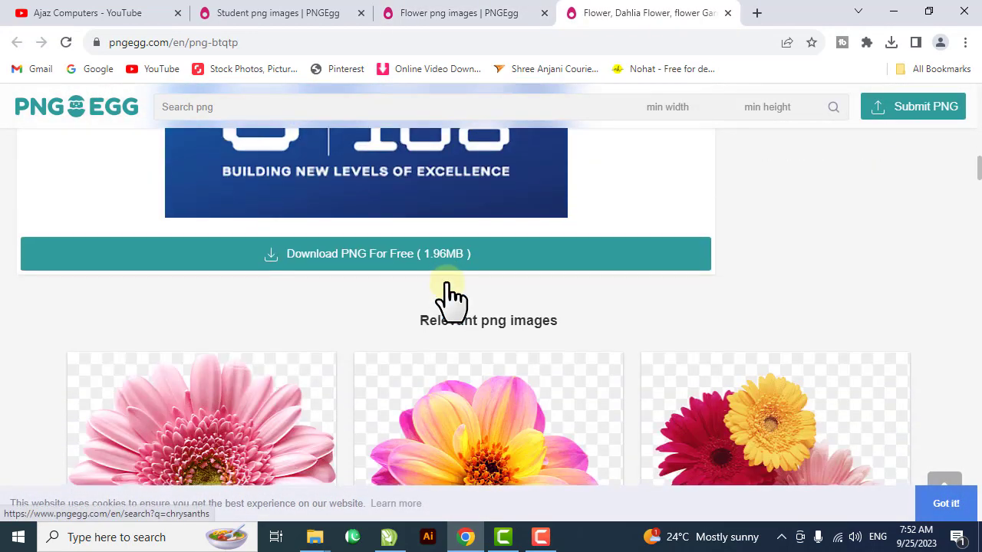
left_click(415, 256)
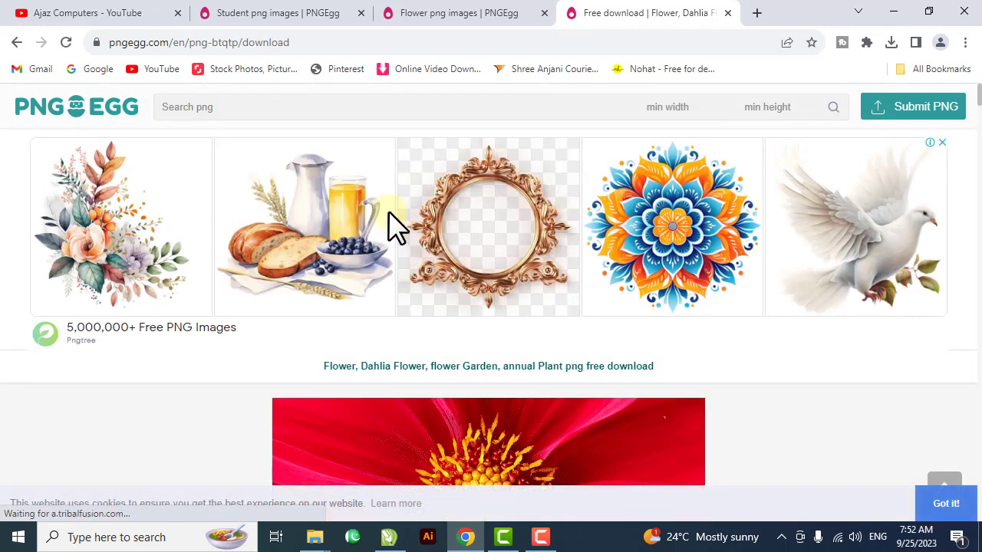
scroll(691, 299, "down", 3)
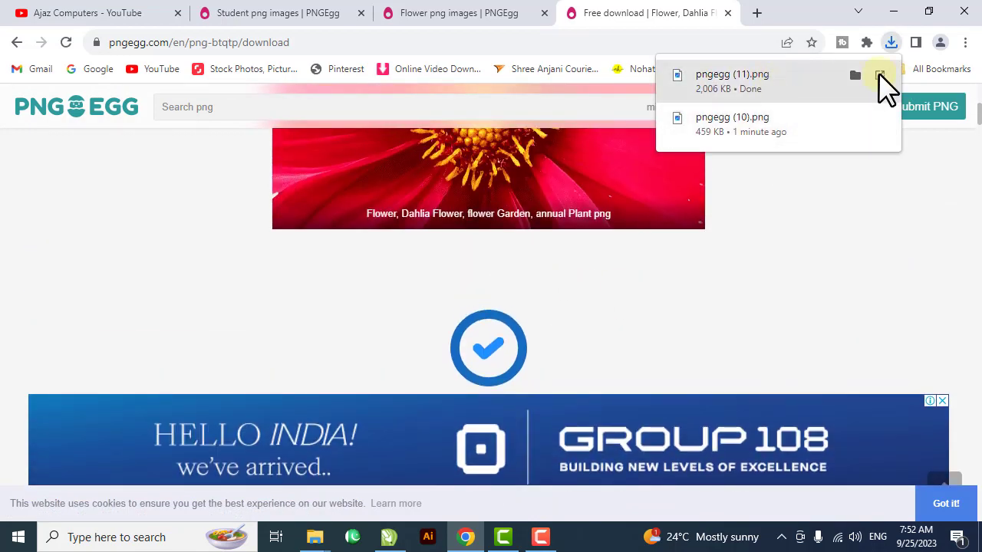
- Bring pngegg (11) from the Downloads folder into the CorelDRAW page and scale it down to about 1.9 × 1.8 in
left_click(855, 75)
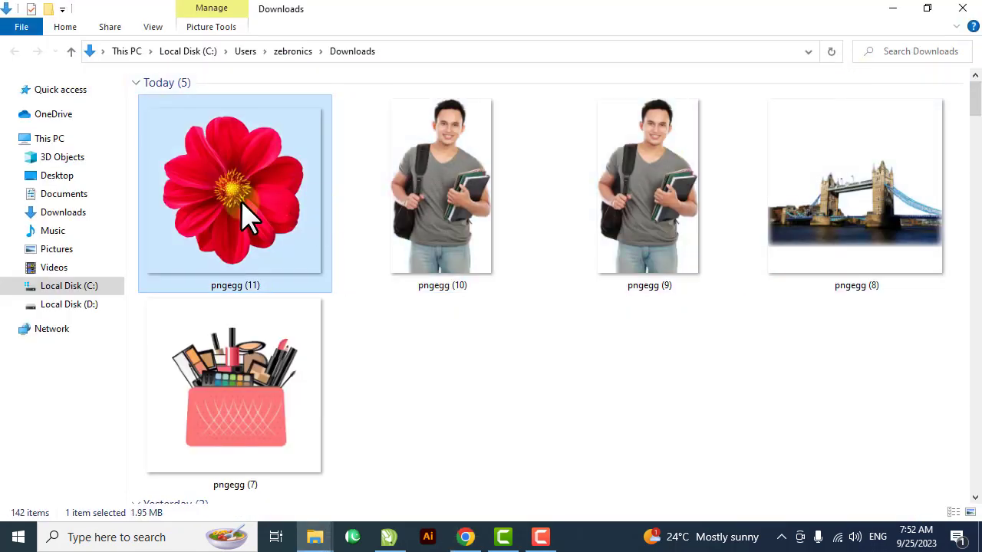
left_click_drag(224, 189, 511, 325)
scroll(514, 297, "down", 3)
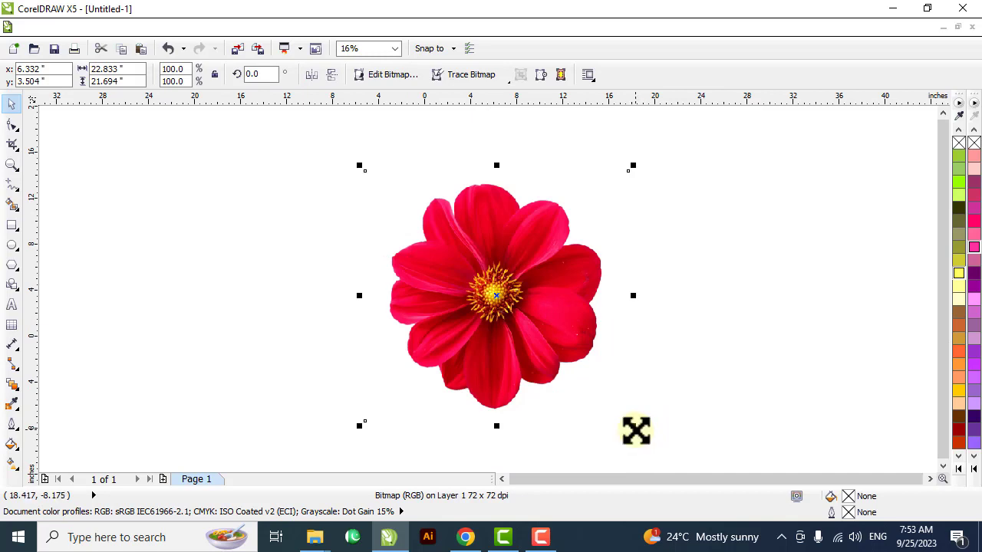
left_click_drag(633, 429, 513, 311)
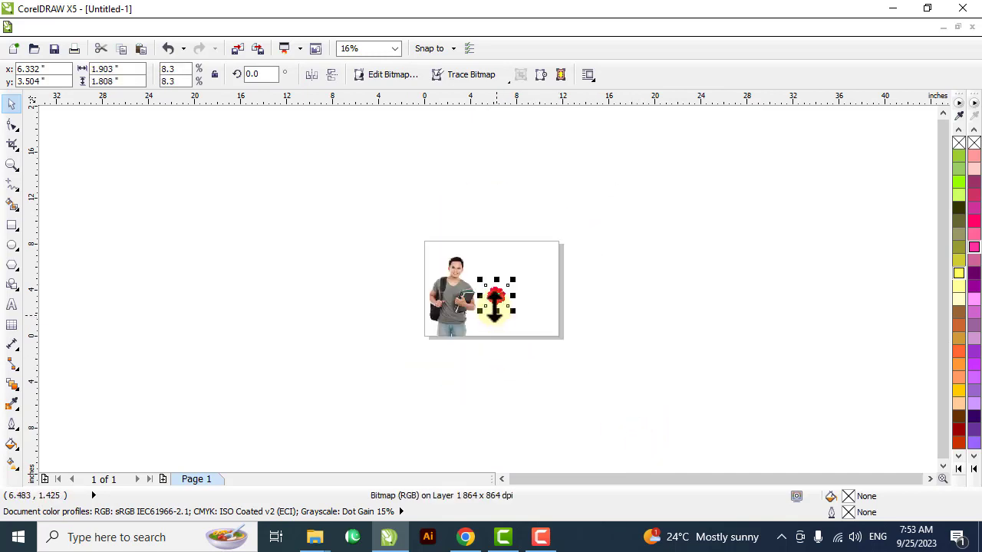
- Delete the student picture and add a page-sized background rectangle filled with yellow #FFCC00 behind the flower
left_click(444, 274)
key("Delete")
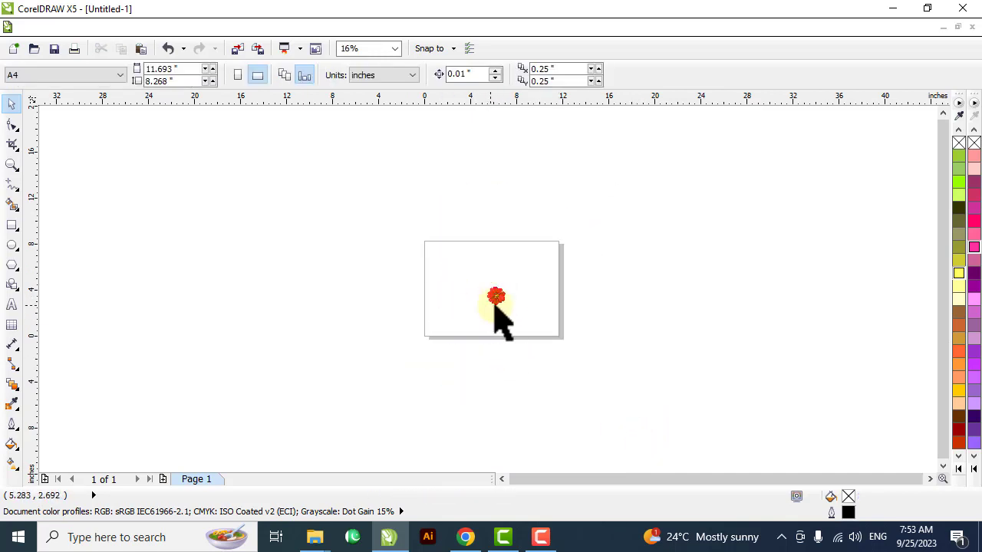
double_click(13, 224)
left_click(12, 107)
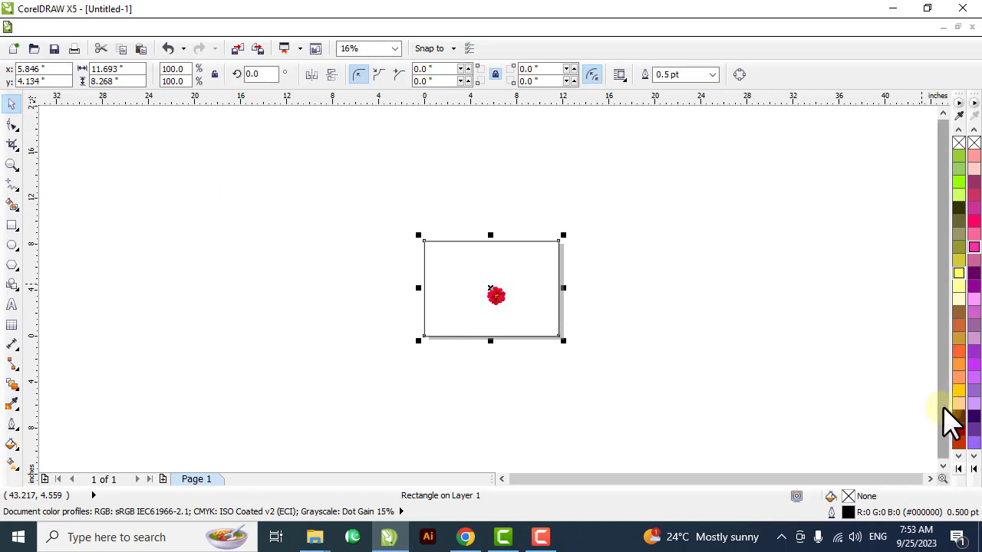
left_click(958, 391)
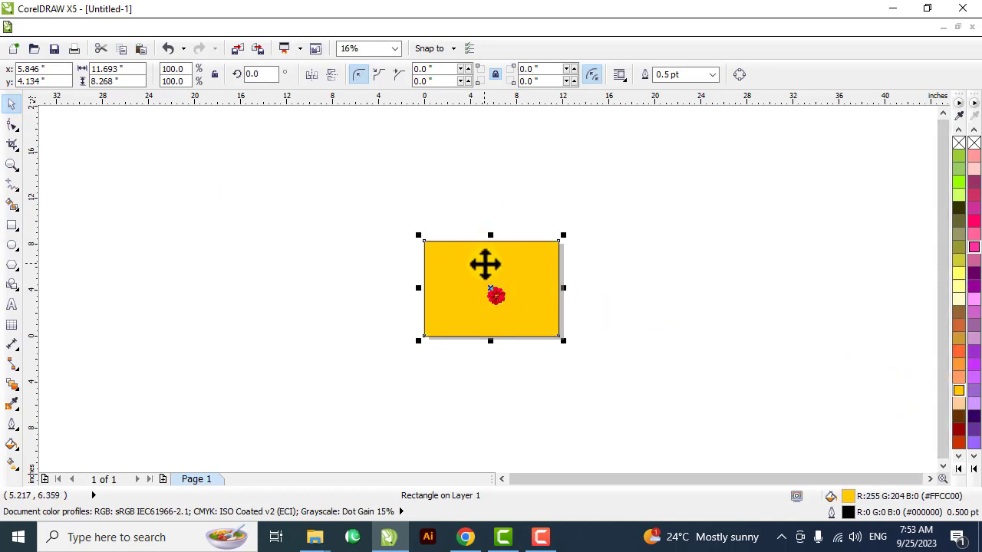
- Move the flower to the lower-left corner of the page and resize it to about 3.1 × 3.4 in
key("shift+F2")
left_click(195, 274)
left_click(508, 322)
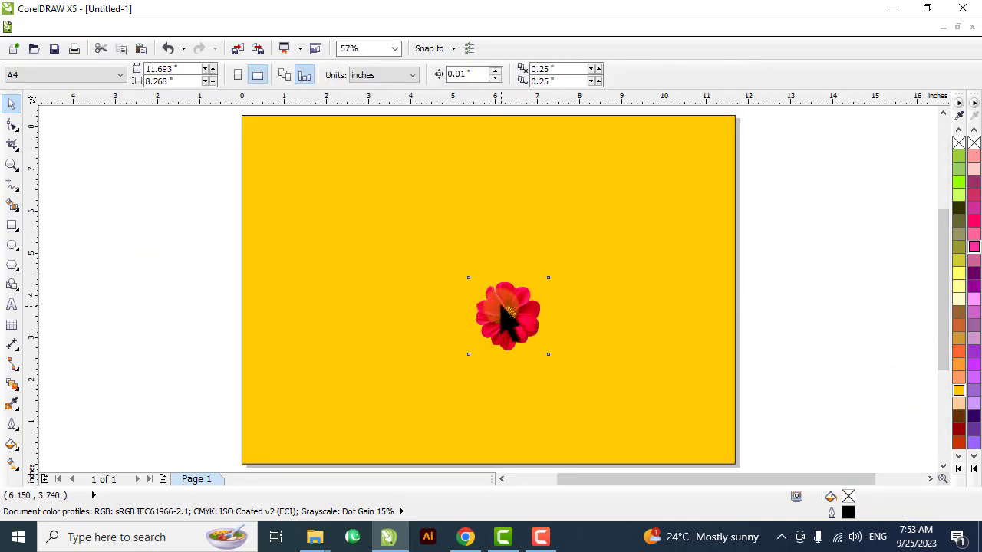
left_click_drag(556, 362, 612, 427)
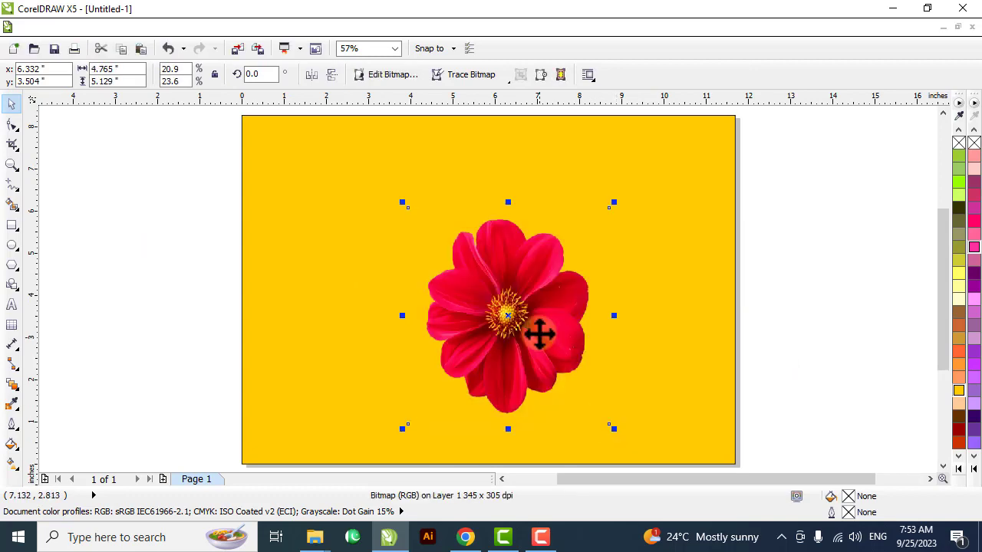
left_click_drag(539, 333, 384, 353)
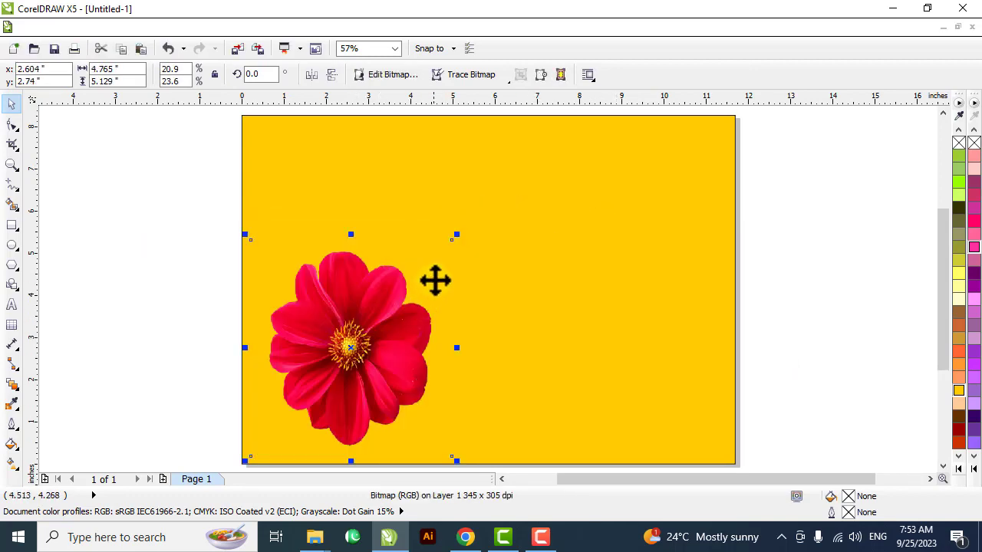
left_click_drag(454, 242, 388, 309)
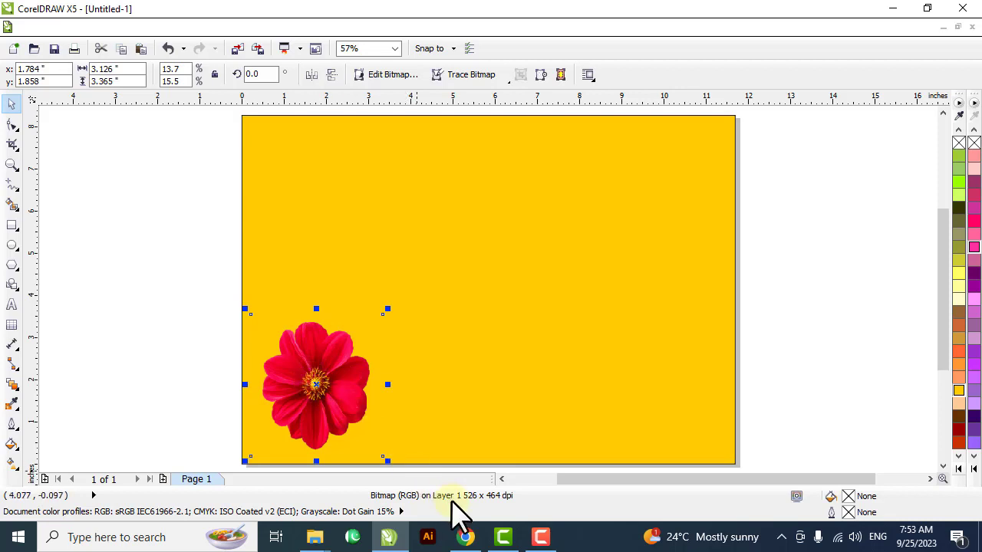
- Switch to Chrome and show the Ajaz Computers YouTube channel page
mouse_move(540, 540)
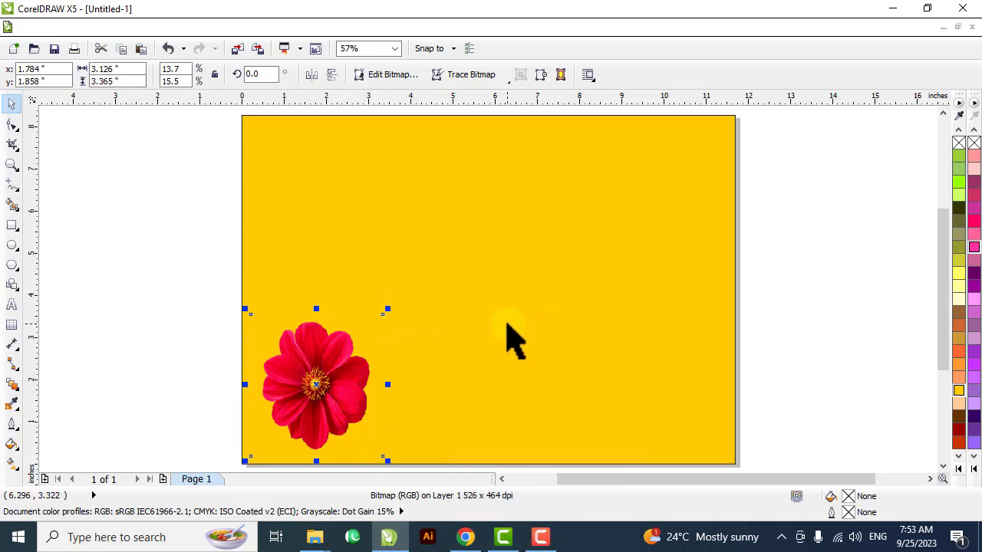
left_click(466, 537)
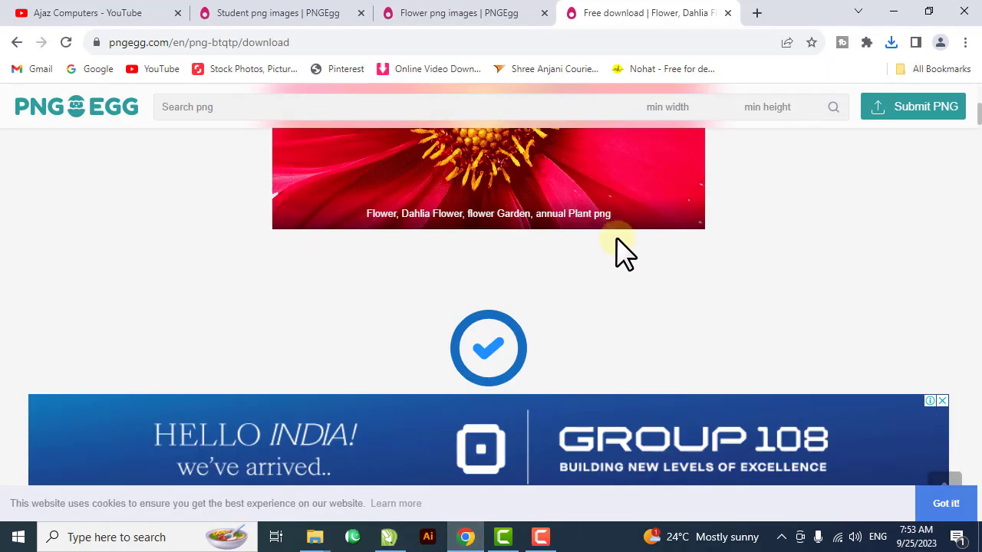
left_click(124, 13)
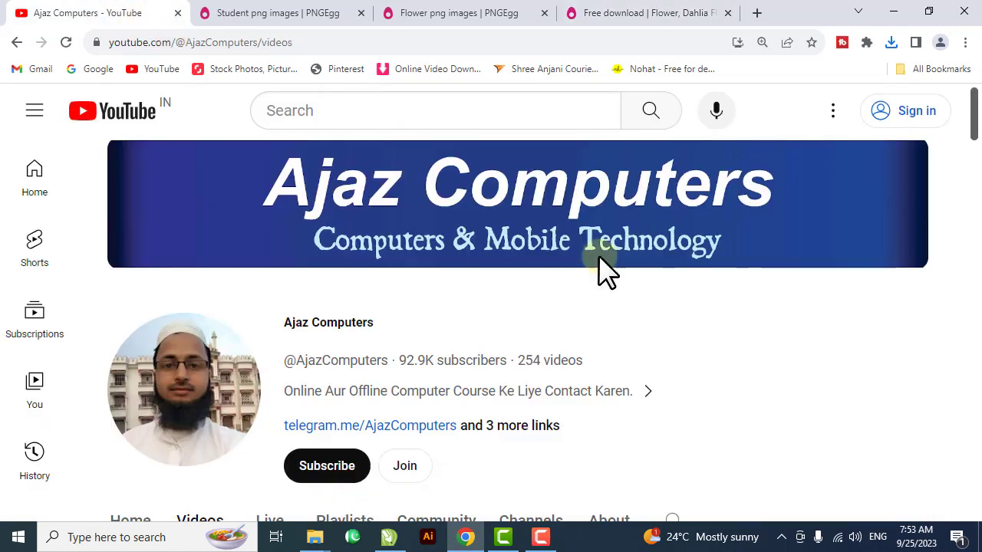